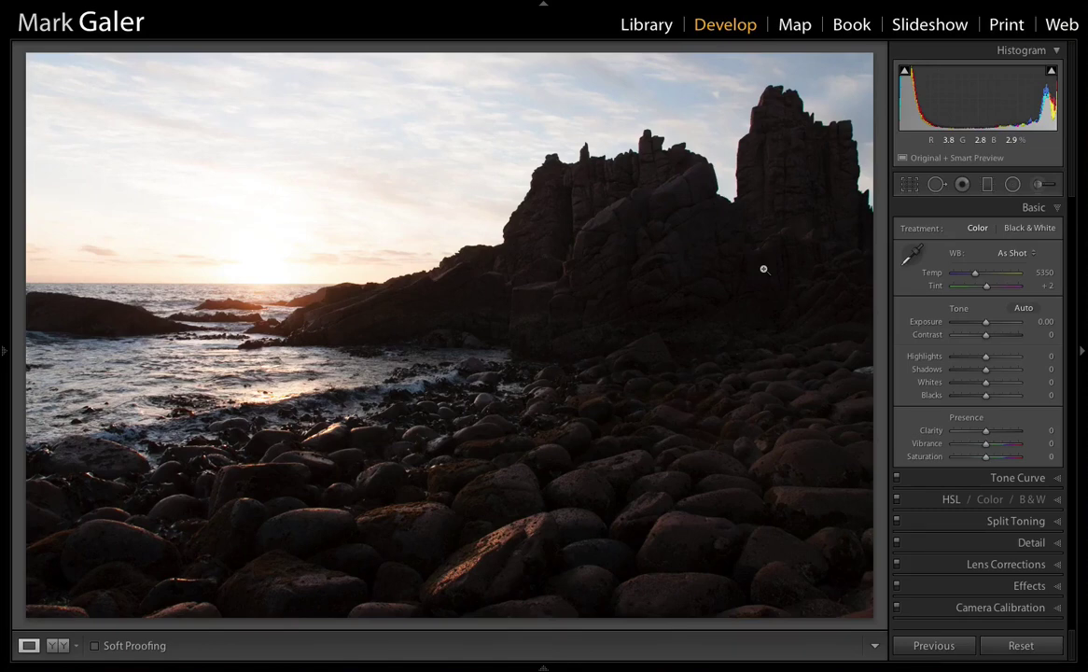
{"action": "mouse_move", "coordinate": [764, 270]}
{"action": "left_mouse_down"}
{"action": "mouse_move", "coordinate": [376, 214]}
{"action": "mouse_move", "coordinate": [289, 223]}
{"action": "mouse_move", "coordinate": [328, 194]}
{"action": "left_mouse_up"}
{"action": "mouse_move", "coordinate": [458, 270]}
{"action": "left_mouse_down"}
{"action": "mouse_move", "coordinate": [571, 272]}
{"action": "mouse_move", "coordinate": [607, 249]}
{"action": "mouse_move", "coordinate": [689, 246]}
{"action": "mouse_move", "coordinate": [704, 364]}
{"action": "left_mouse_up"}
{"action": "left_click", "coordinate": [704, 363]}
{"action": "mouse_move", "coordinate": [704, 363]}
{"action": "left_mouse_down"}
{"action": "mouse_move", "coordinate": [561, 283]}
{"action": "mouse_move", "coordinate": [418, 177]}
{"action": "mouse_move", "coordinate": [583, 252]}
{"action": "mouse_move", "coordinate": [699, 235]}
{"action": "mouse_move", "coordinate": [867, 124]}
{"action": "mouse_move", "coordinate": [904, 113]}
{"action": "left_mouse_up"}
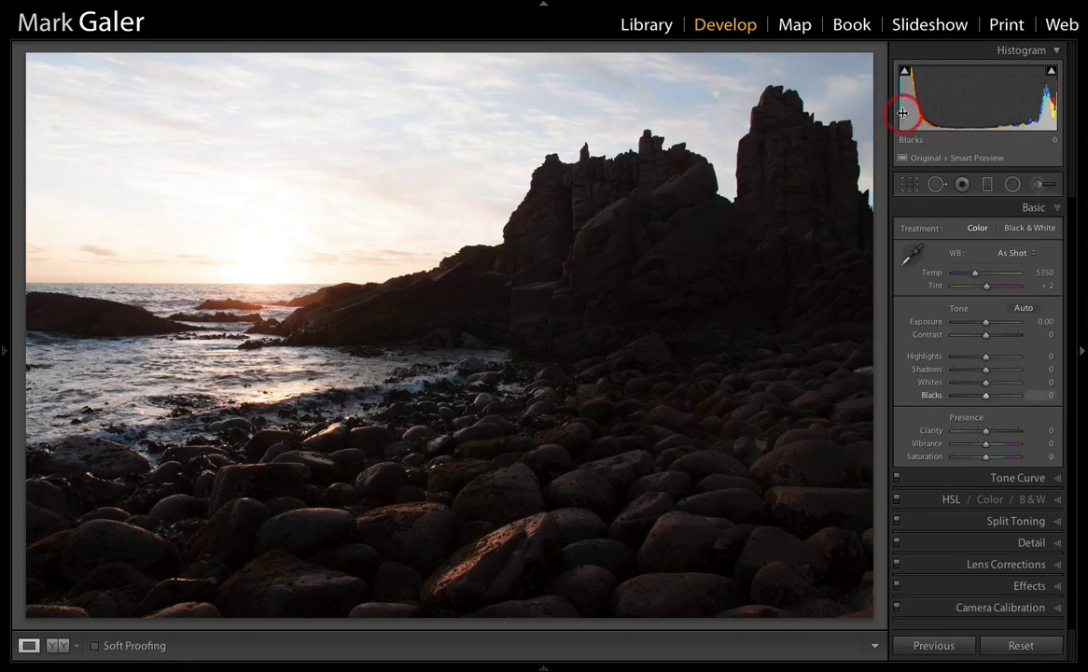
Show the shadow and highlight clipping warnings, inspect the dark rocks and bright sun area, and turn both warnings off
{"action": "left_click", "coordinate": [905, 73]}
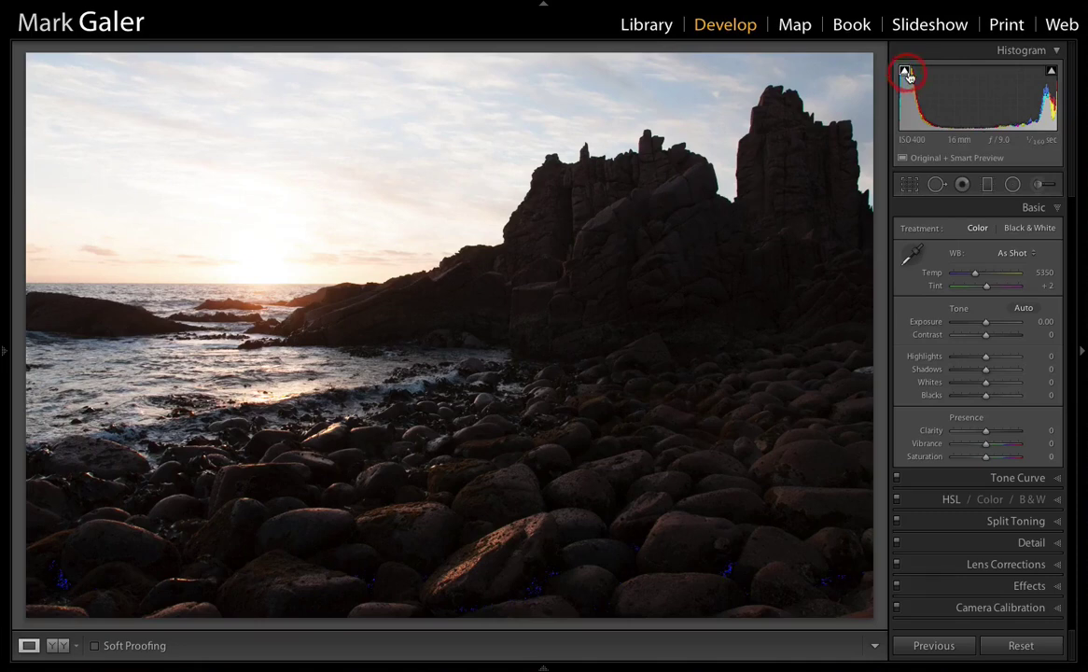
{"action": "left_click", "coordinate": [1051, 73]}
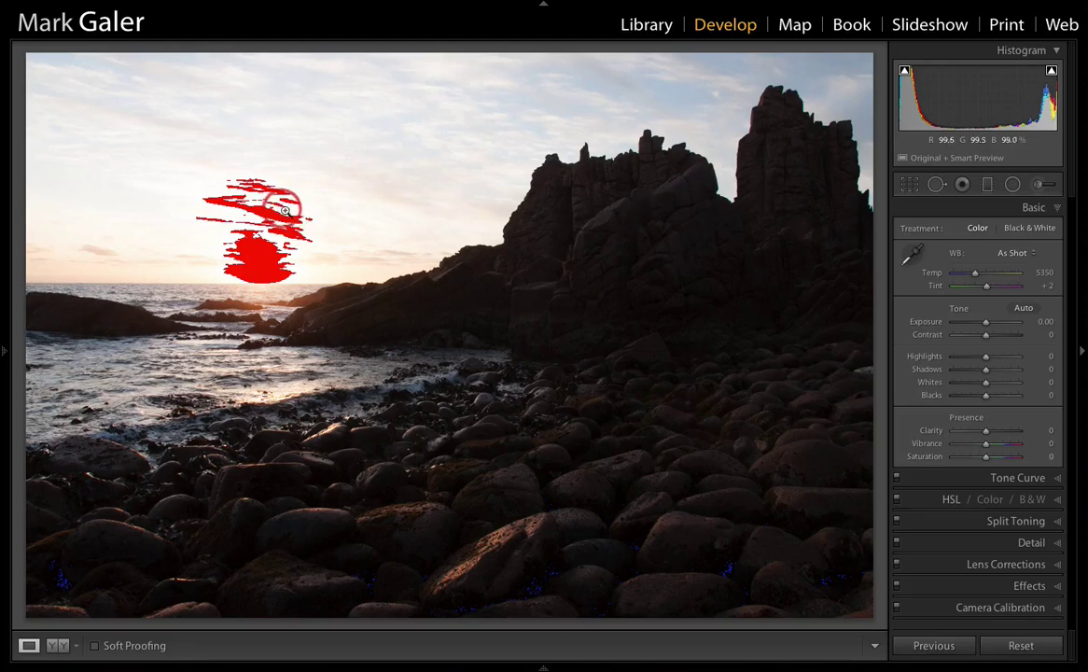
{"action": "left_click", "coordinate": [536, 539]}
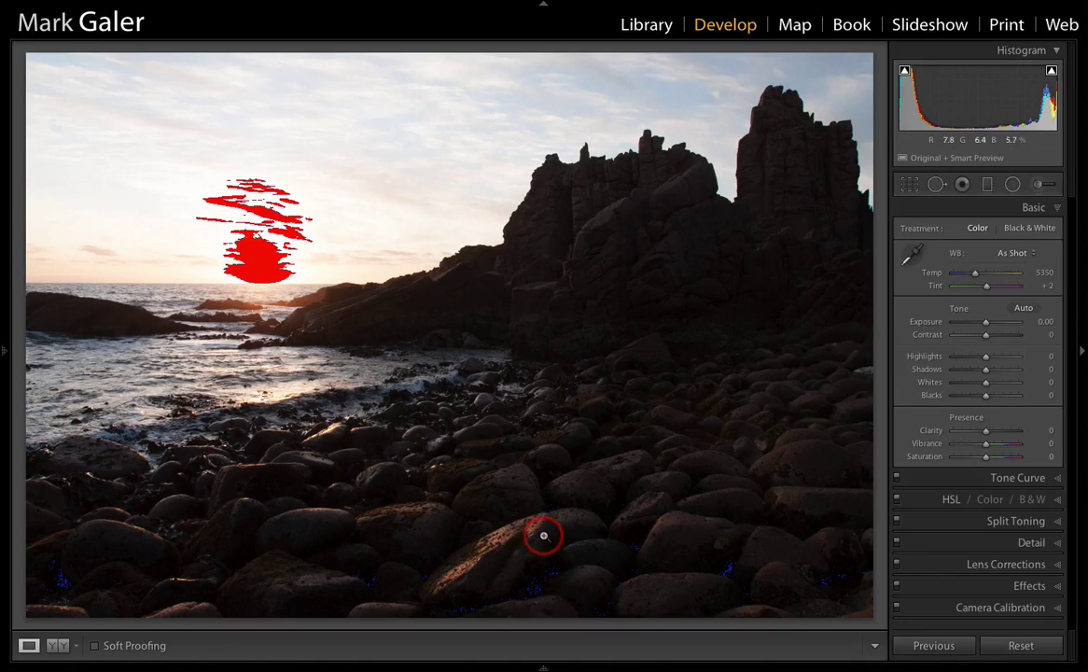
{"action": "left_click", "coordinate": [544, 534]}
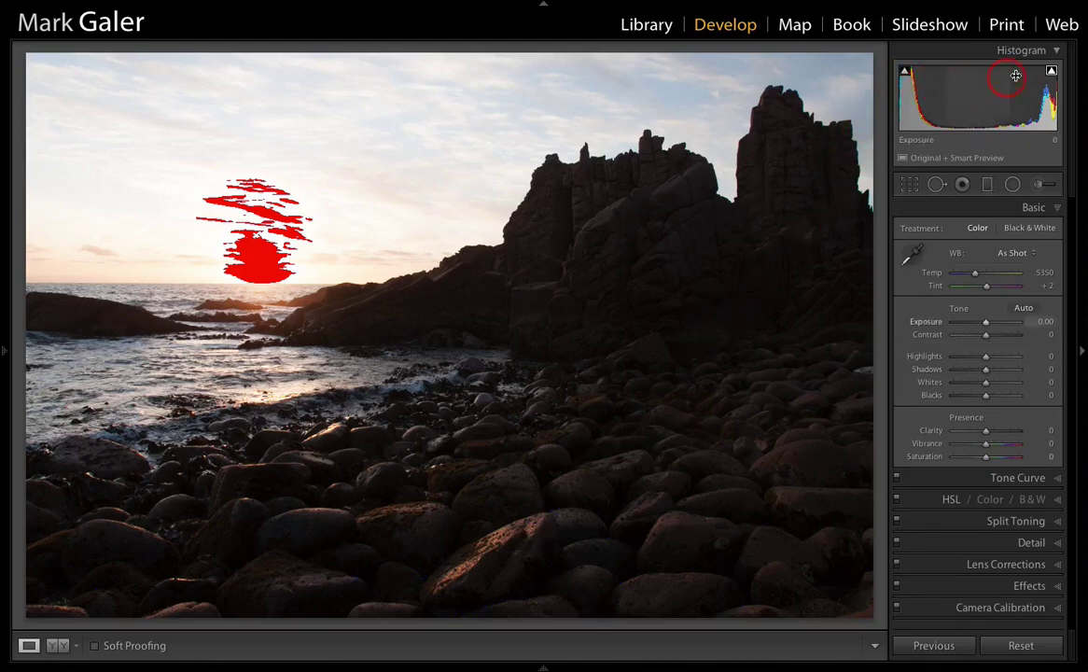
{"action": "left_click", "coordinate": [1050, 75]}
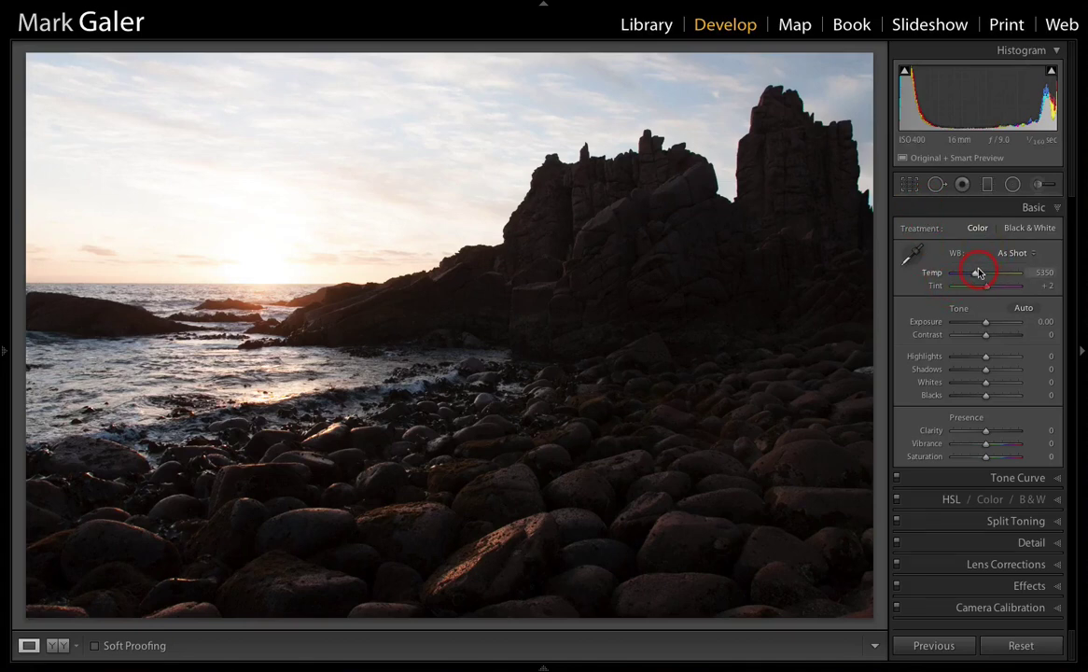
{"action": "left_click", "coordinate": [983, 321]}
{"action": "left_click", "coordinate": [984, 337]}
{"action": "left_click", "coordinate": [987, 388]}
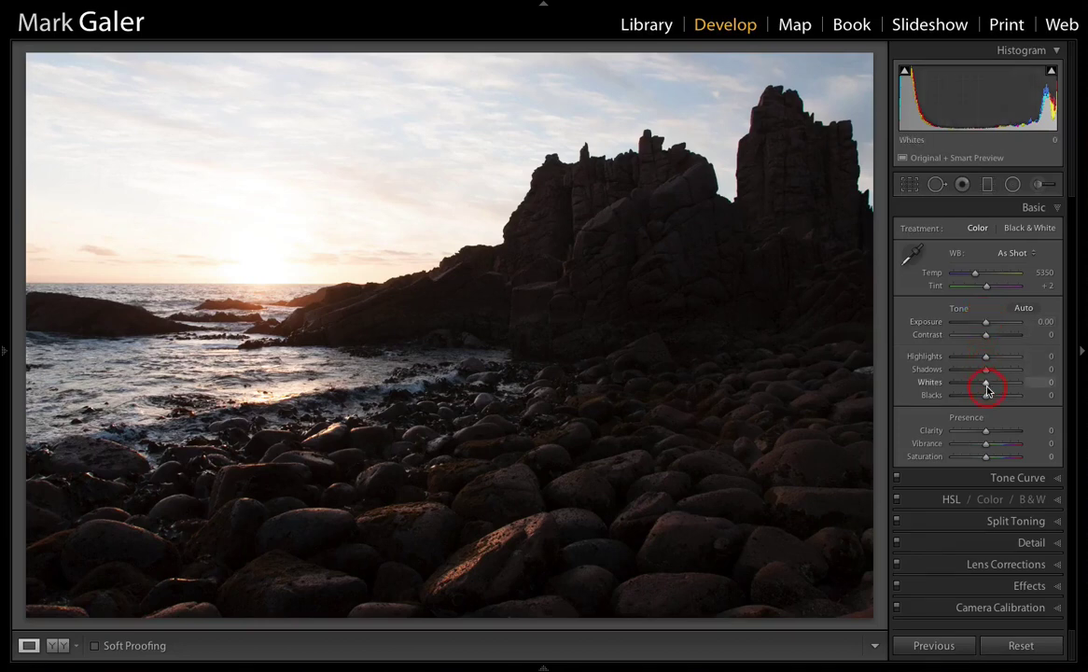
{"action": "left_click", "coordinate": [984, 306]}
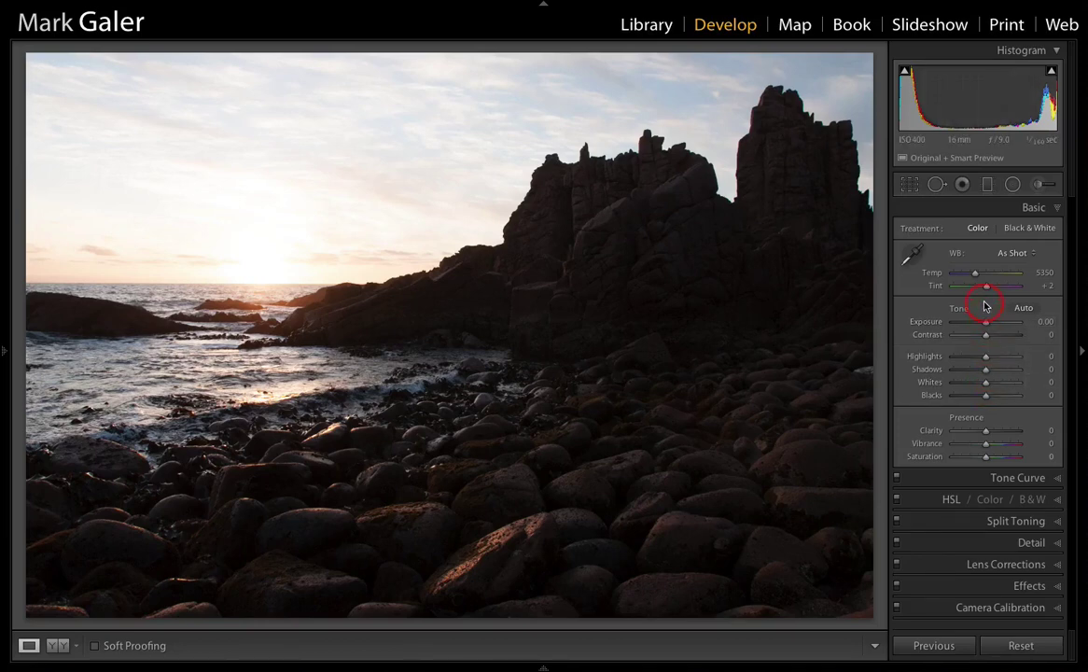
Try Highlights at -100 and Shadows at +100, and settle on Highlights -72 and Shadows +53
{"action": "left_click", "coordinate": [993, 359]}
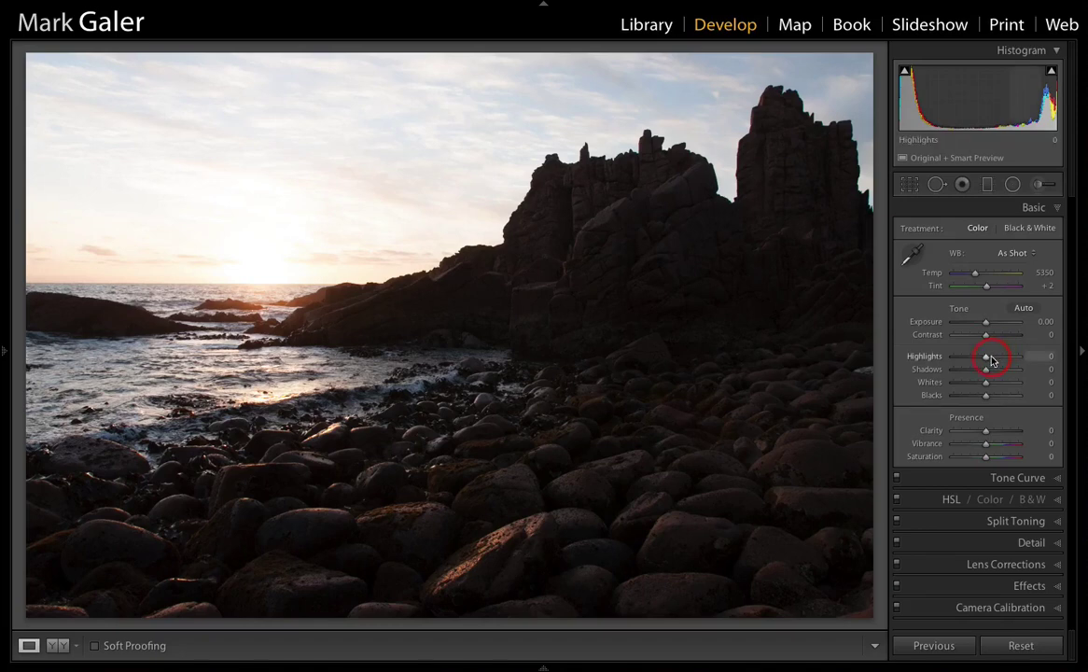
{"action": "left_click_drag", "start_coordinate": [987, 359], "coordinate": [810, 332]}
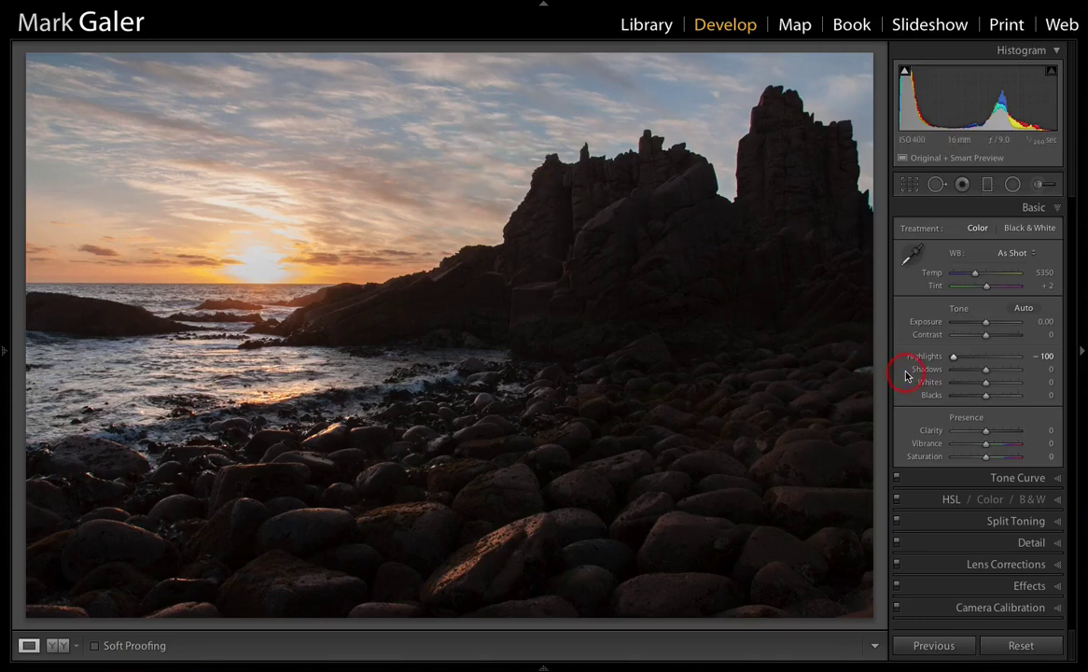
{"action": "left_click_drag", "start_coordinate": [988, 371], "coordinate": [1019, 369]}
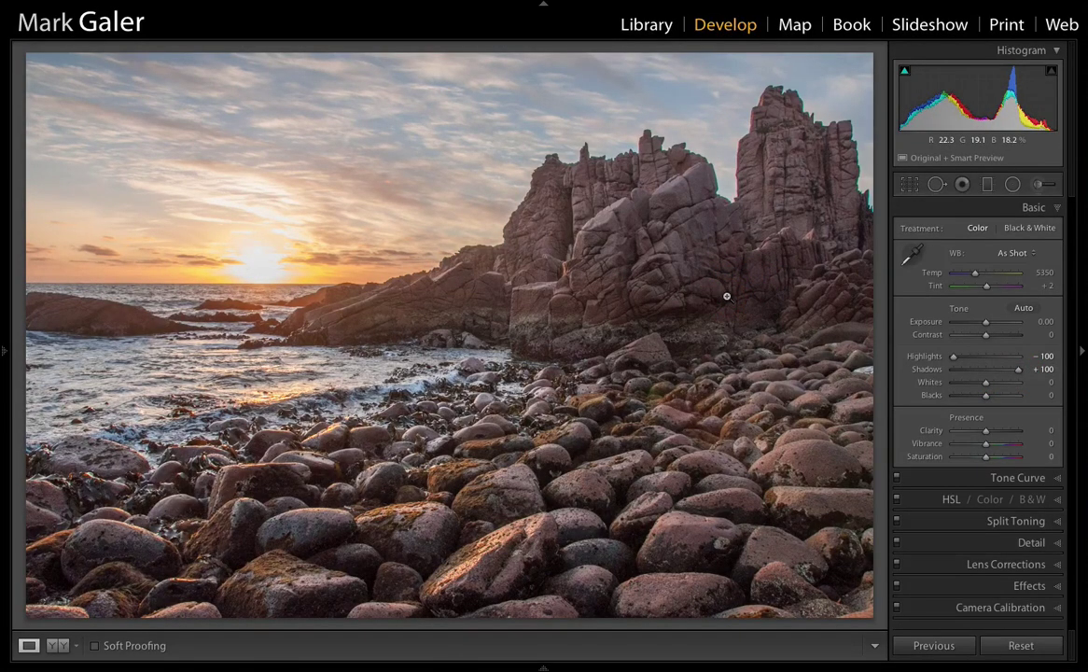
{"action": "left_click_drag", "start_coordinate": [1002, 361], "coordinate": [962, 357]}
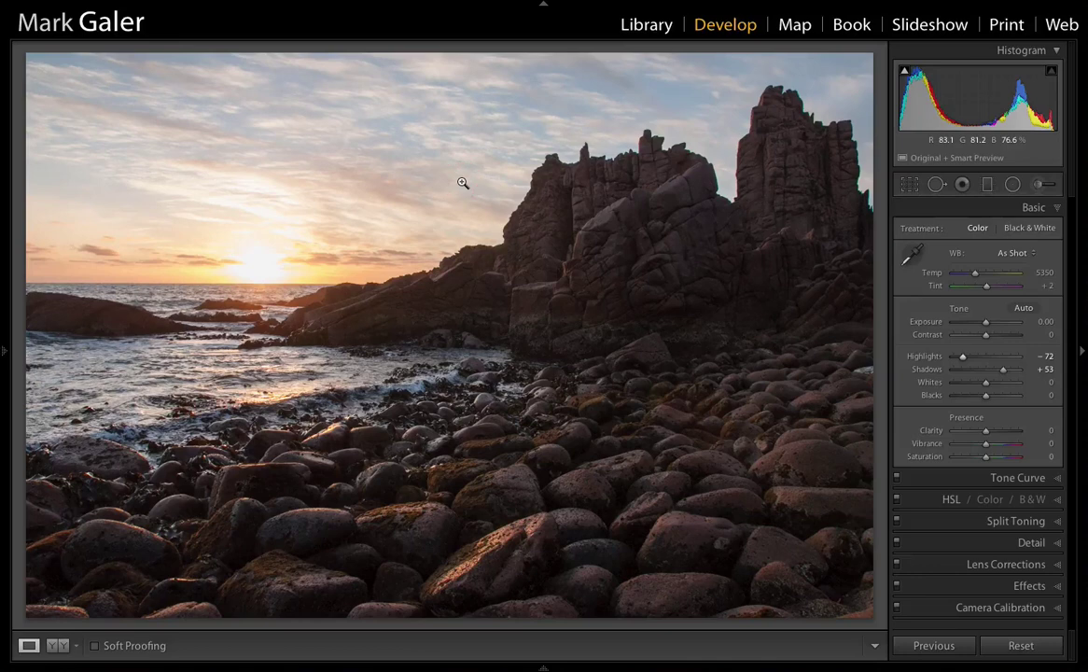
Start a new Graduated Filter and reset all of its effect settings to zero
{"action": "left_click", "coordinate": [987, 186]}
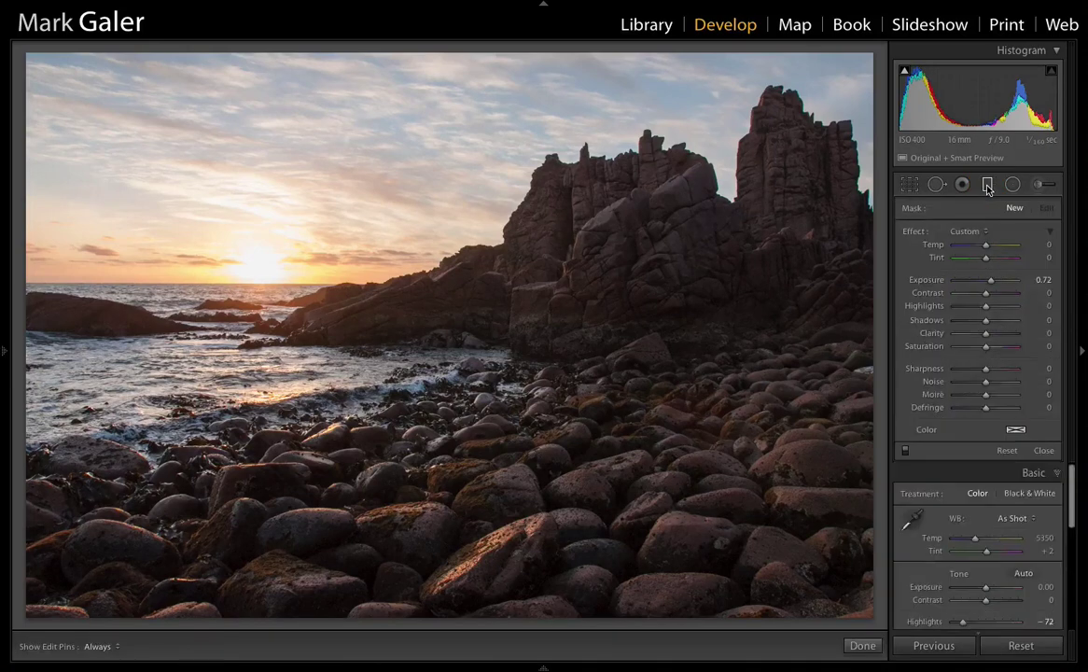
{"action": "left_click_drag", "start_coordinate": [974, 240], "coordinate": [918, 236]}
{"action": "double_click", "coordinate": [918, 235]}
{"action": "left_click_drag", "start_coordinate": [985, 386], "coordinate": [920, 239]}
{"action": "key", "text": "alt"}
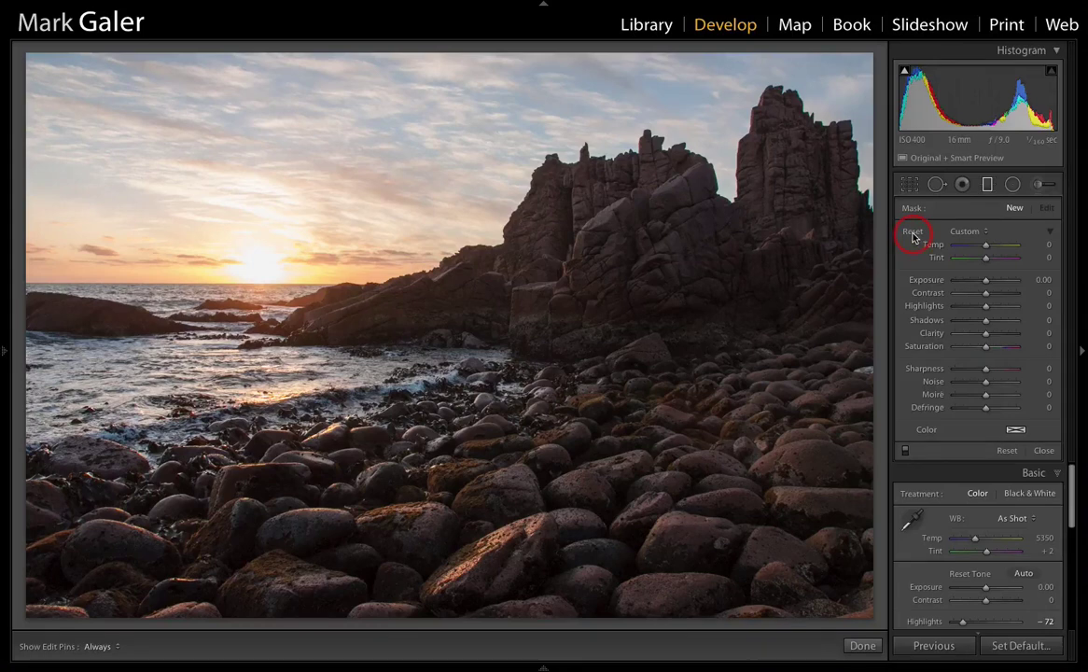
Set the Graduated Filter's Exposure to -1.08 and draw a perfectly level gradient from mid-sky down to the horizon
{"action": "left_click_drag", "start_coordinate": [982, 280], "coordinate": [927, 278]}
{"action": "left_click_drag", "start_coordinate": [458, 163], "coordinate": [471, 287]}
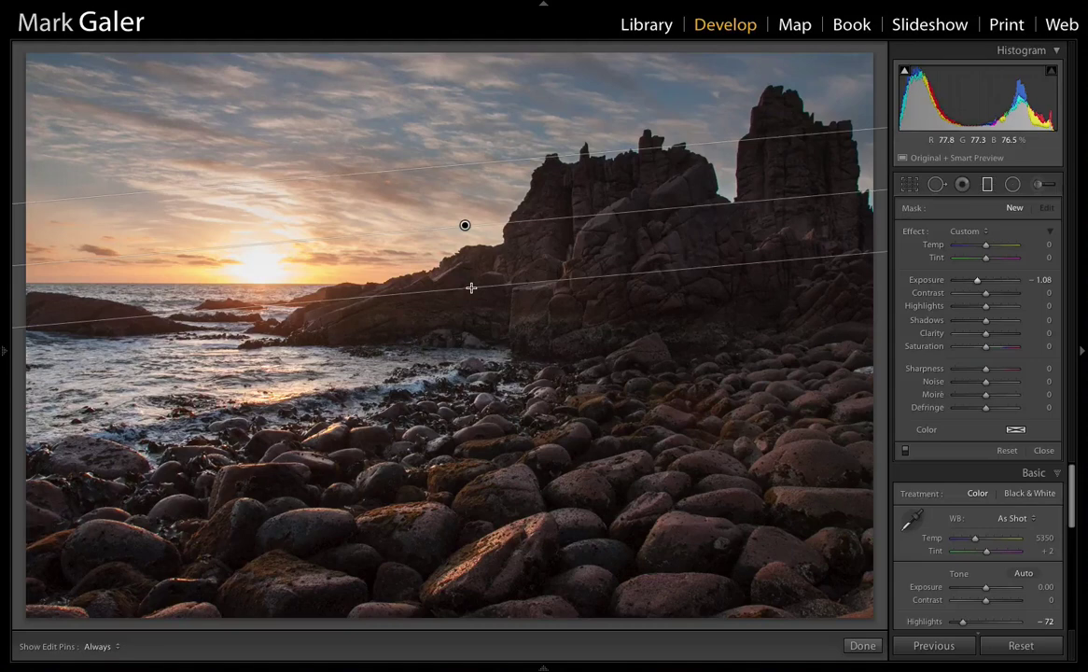
{"action": "left_click", "coordinate": [471, 287], "text": "shift"}
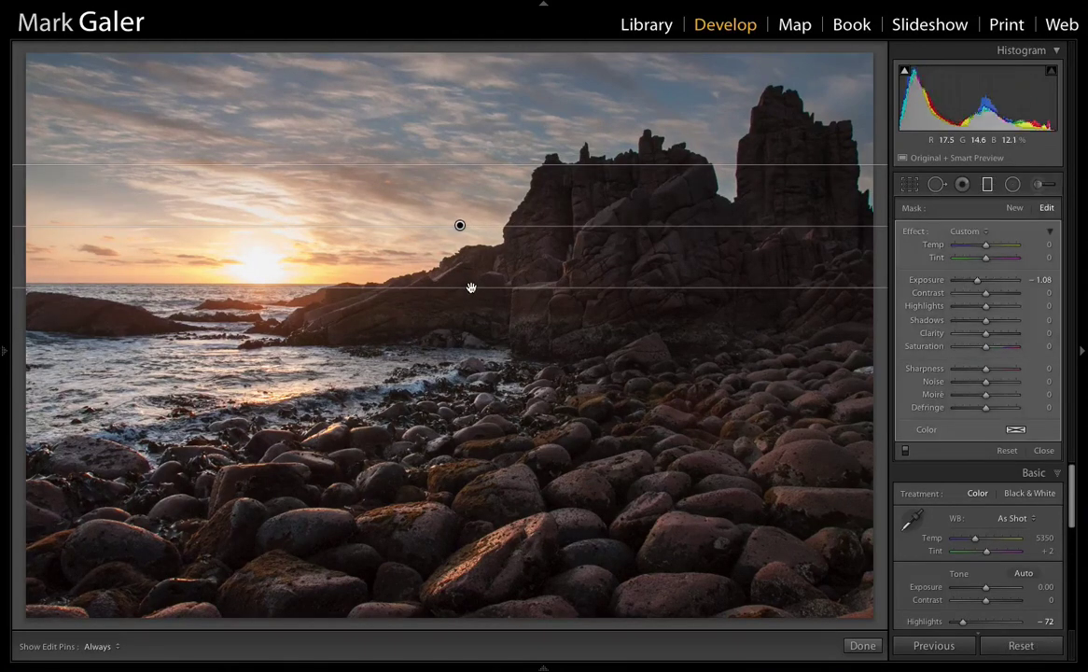
Set the sky gradient's Shadows to 34 and close the Graduated Filter
{"action": "mouse_move", "coordinate": [653, 163]}
{"action": "left_mouse_down"}
{"action": "mouse_move", "coordinate": [702, 160]}
{"action": "mouse_move", "coordinate": [706, 146]}
{"action": "mouse_move", "coordinate": [787, 112]}
{"action": "mouse_move", "coordinate": [678, 167]}
{"action": "mouse_move", "coordinate": [782, 124]}
{"action": "mouse_move", "coordinate": [809, 170]}
{"action": "mouse_move", "coordinate": [932, 250]}
{"action": "mouse_move", "coordinate": [1009, 325]}
{"action": "mouse_move", "coordinate": [995, 324]}
{"action": "left_mouse_up"}
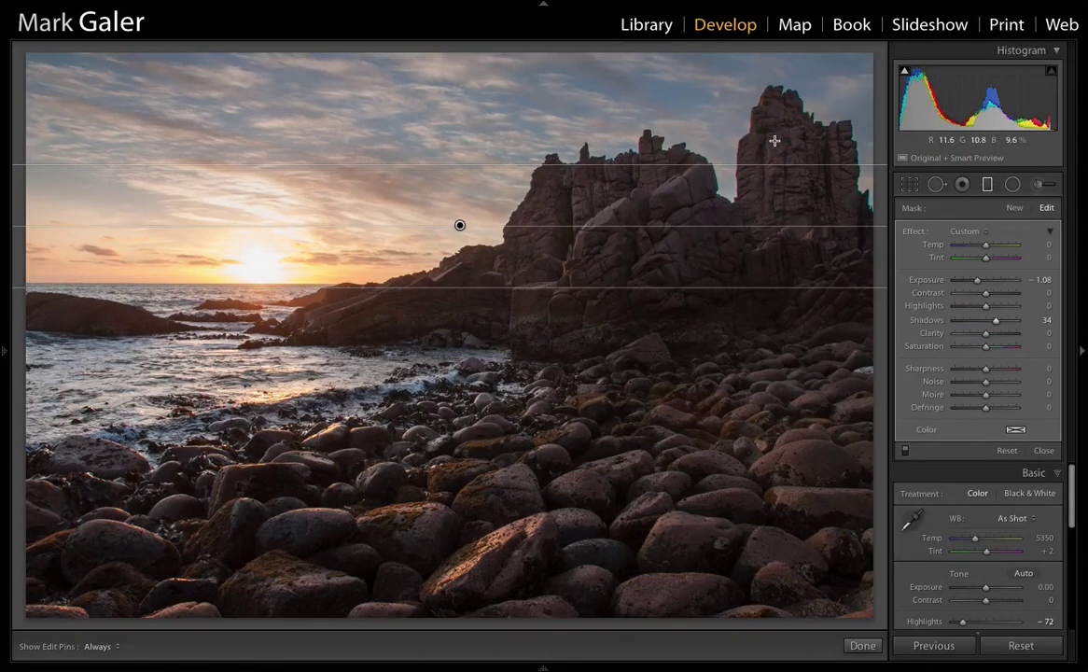
{"action": "left_click", "coordinate": [966, 189]}
{"action": "left_click", "coordinate": [984, 189]}
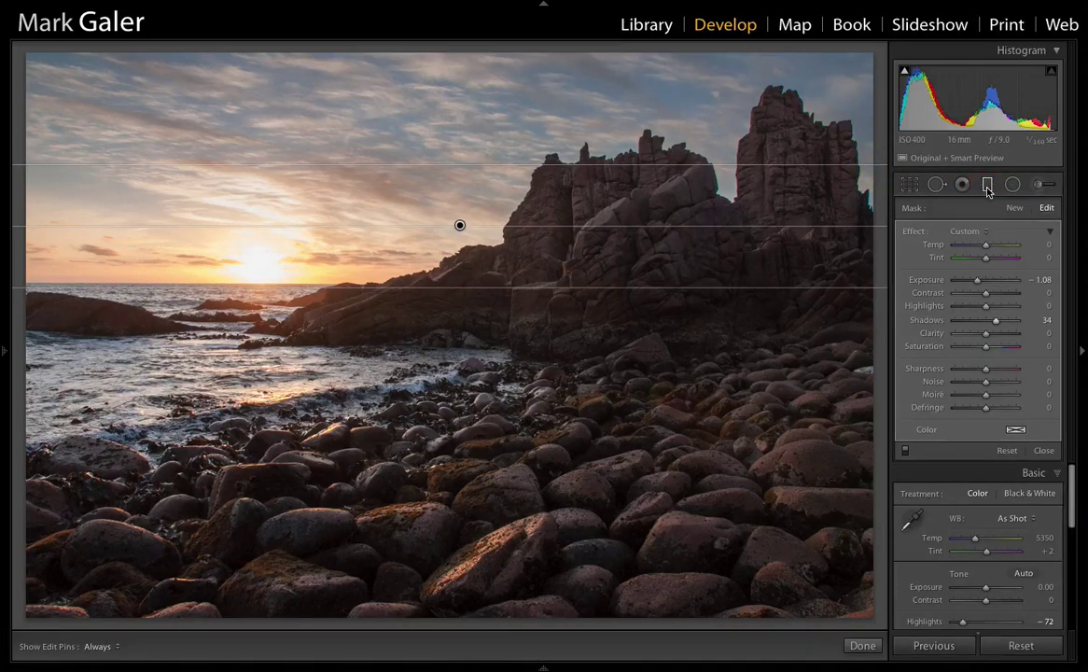
{"action": "left_click", "coordinate": [987, 189]}
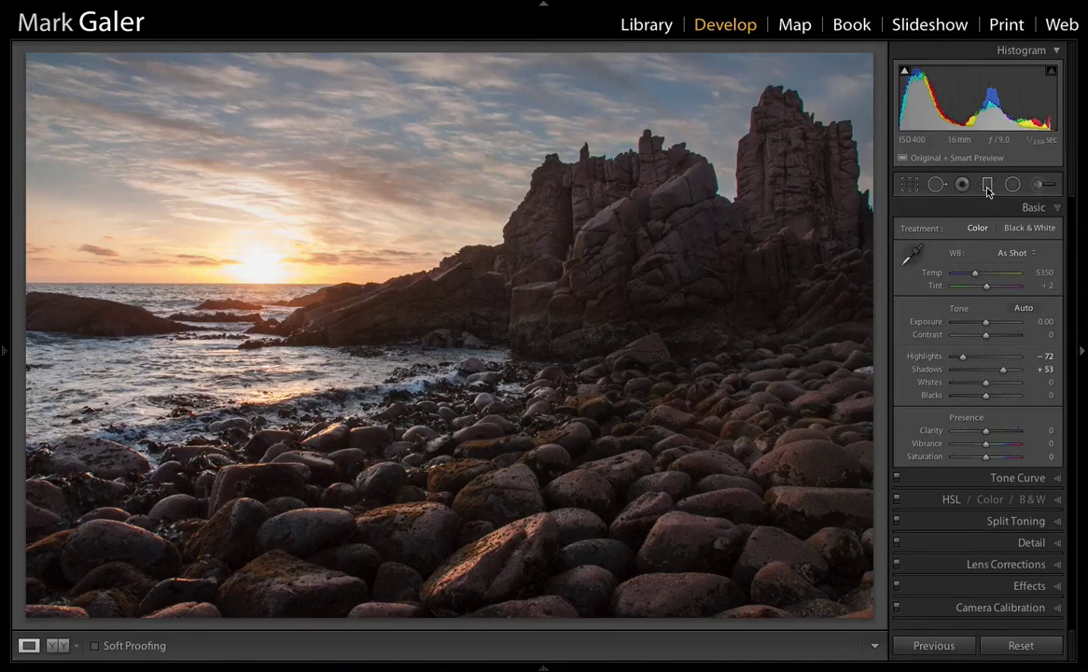
Inspect the colour fringes along the rock edges up close, and enable Profile Corrections and Remove Chromatic Aberration
{"action": "left_click", "coordinate": [720, 178]}
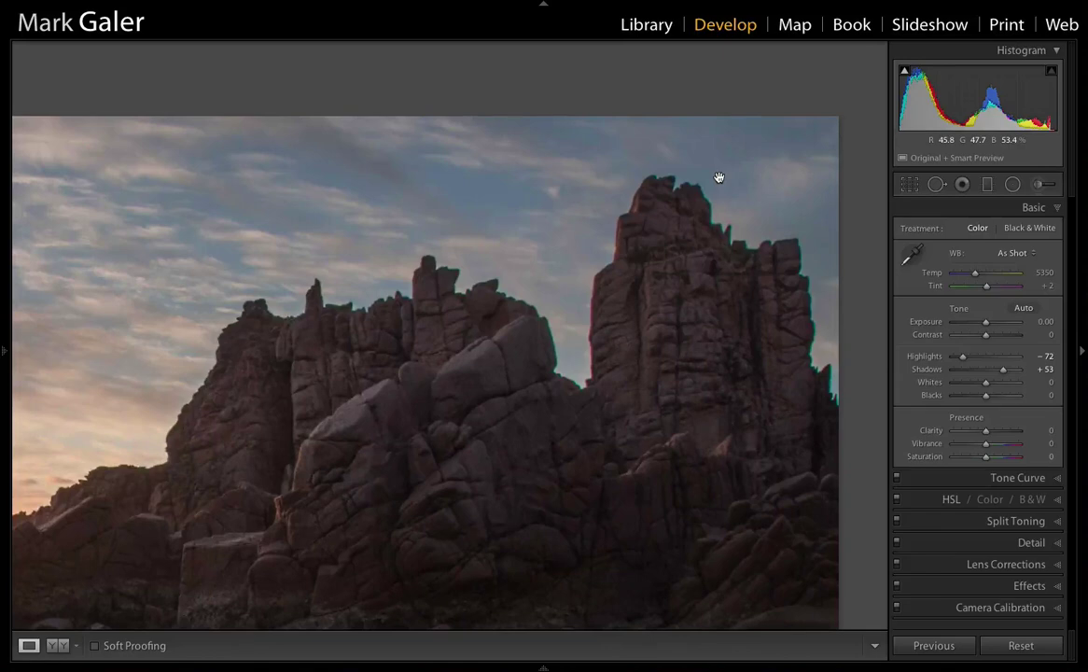
{"action": "left_click_drag", "start_coordinate": [720, 177], "coordinate": [550, 303]}
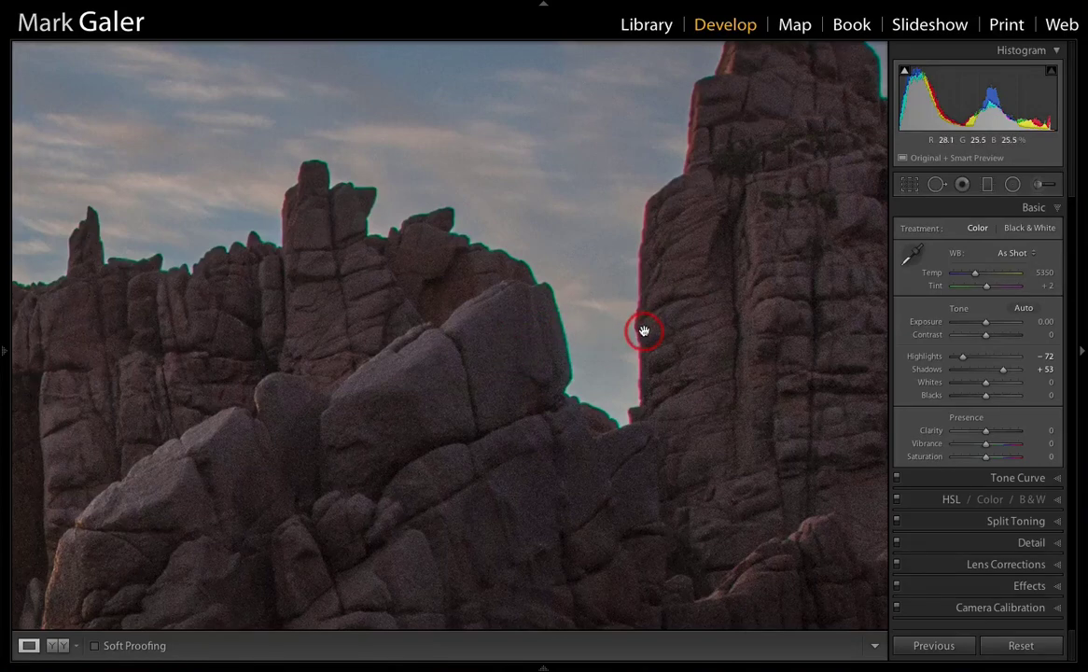
{"action": "left_click", "coordinate": [549, 339]}
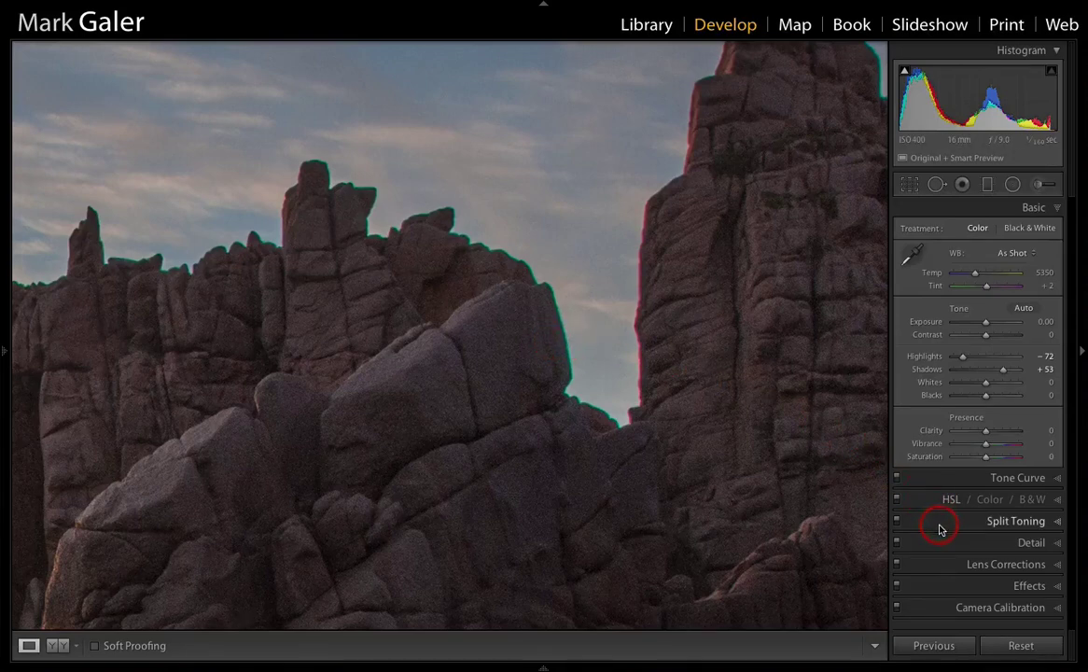
{"action": "left_click", "coordinate": [914, 565]}
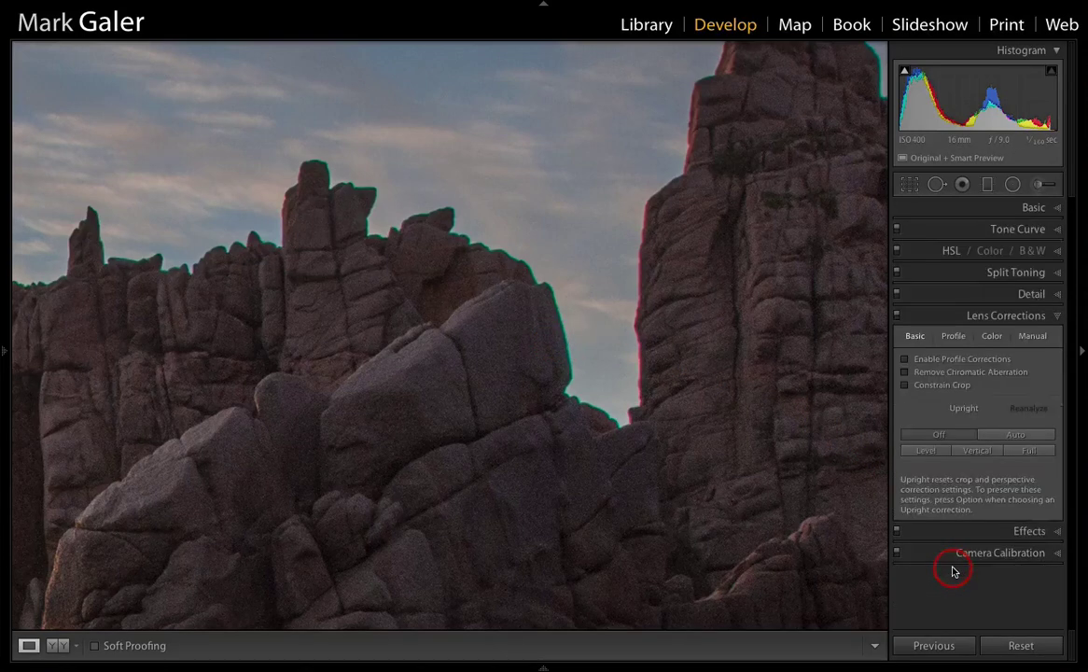
{"action": "left_click", "coordinate": [904, 361]}
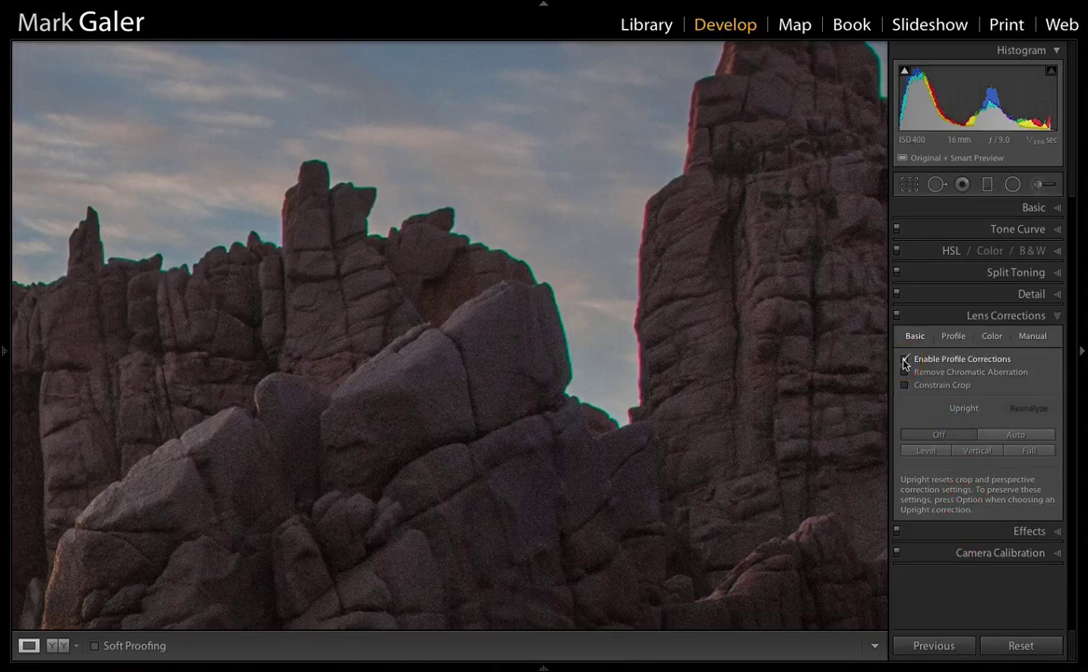
{"action": "left_click", "coordinate": [929, 359]}
{"action": "left_click", "coordinate": [905, 373]}
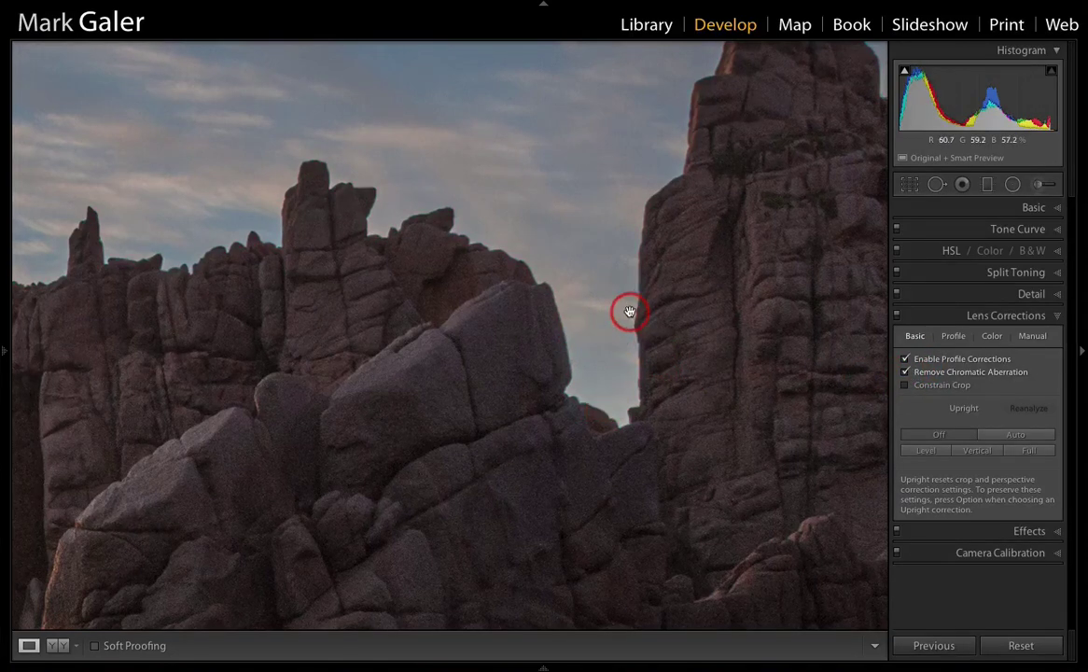
Try Luminance noise reduction at up to 68 on the rocks and settle on 20
{"action": "left_click_drag", "start_coordinate": [905, 296], "coordinate": [954, 298]}
{"action": "left_click_drag", "start_coordinate": [926, 382], "coordinate": [952, 544]}
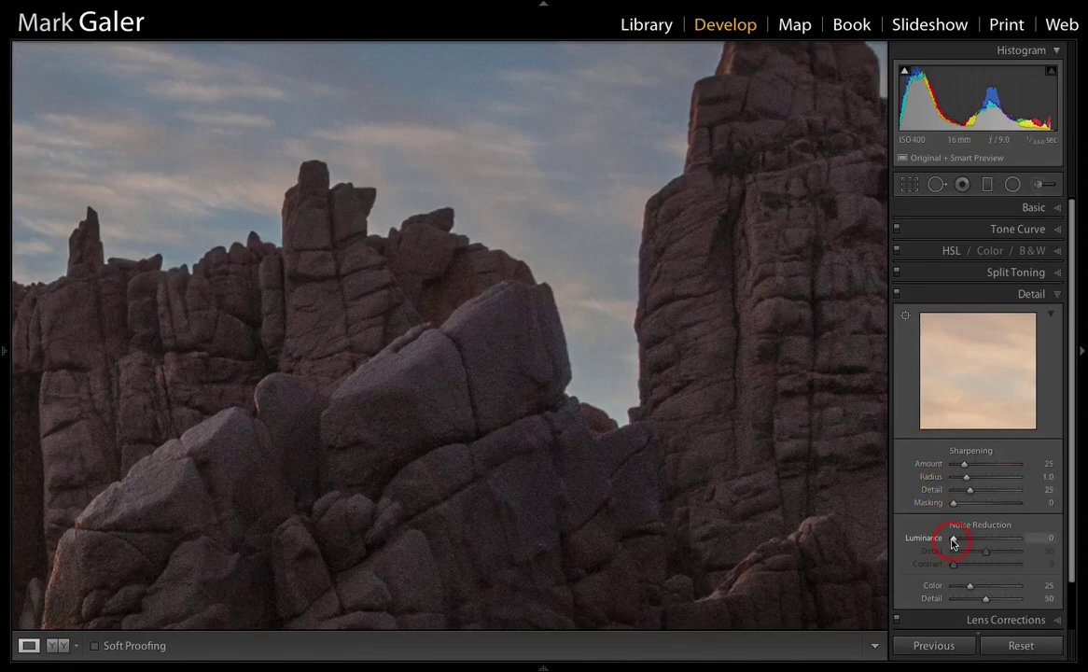
{"action": "left_click_drag", "start_coordinate": [954, 544], "coordinate": [967, 543]}
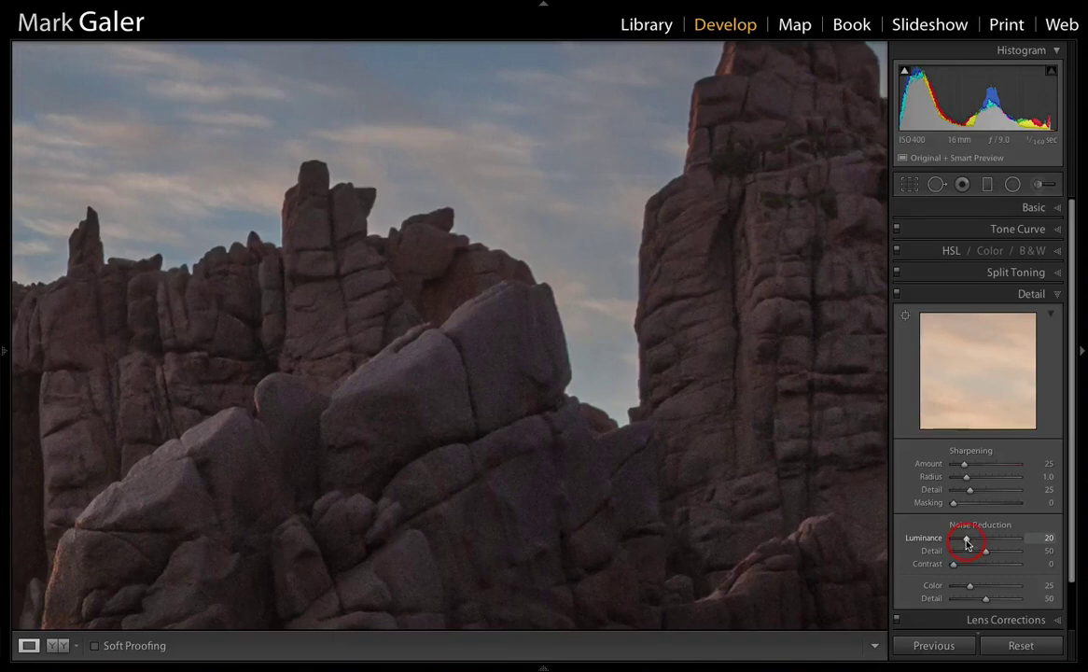
{"action": "left_click_drag", "start_coordinate": [967, 541], "coordinate": [998, 541]}
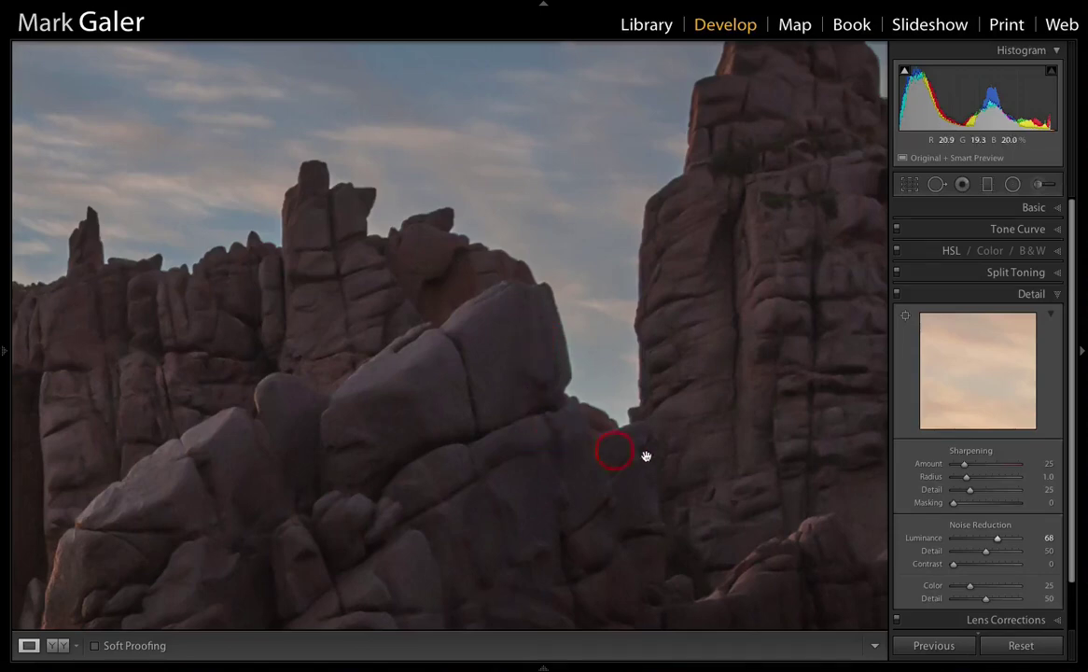
{"action": "left_click_drag", "start_coordinate": [995, 543], "coordinate": [970, 543]}
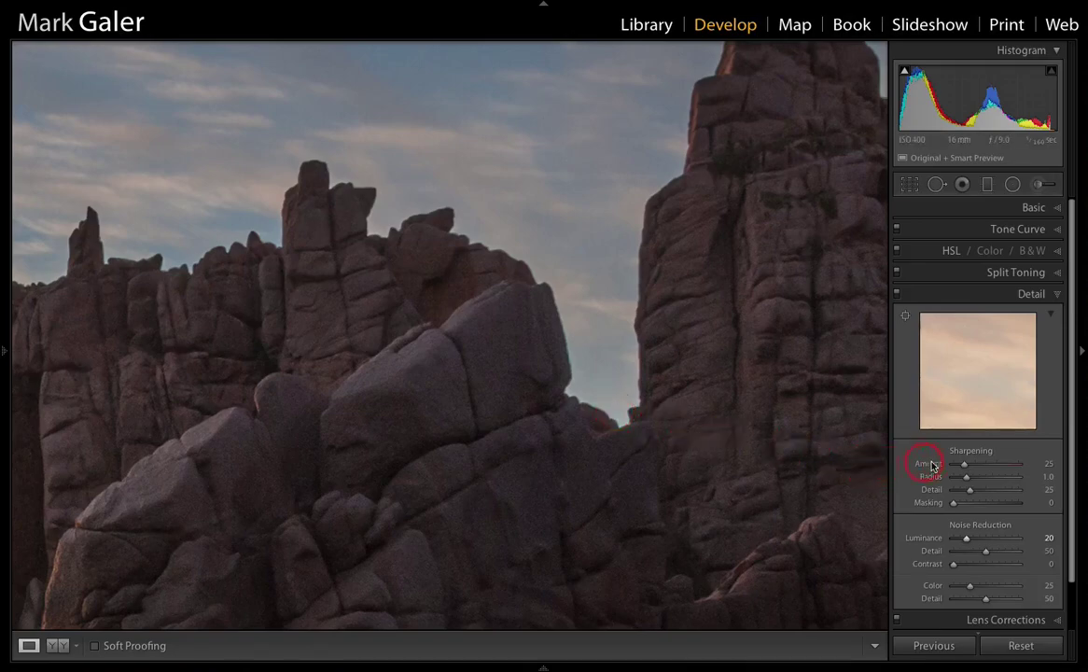
Set the sharpening Masking to 55 while previewing the mask over the whole photo
{"action": "left_click", "coordinate": [592, 444]}
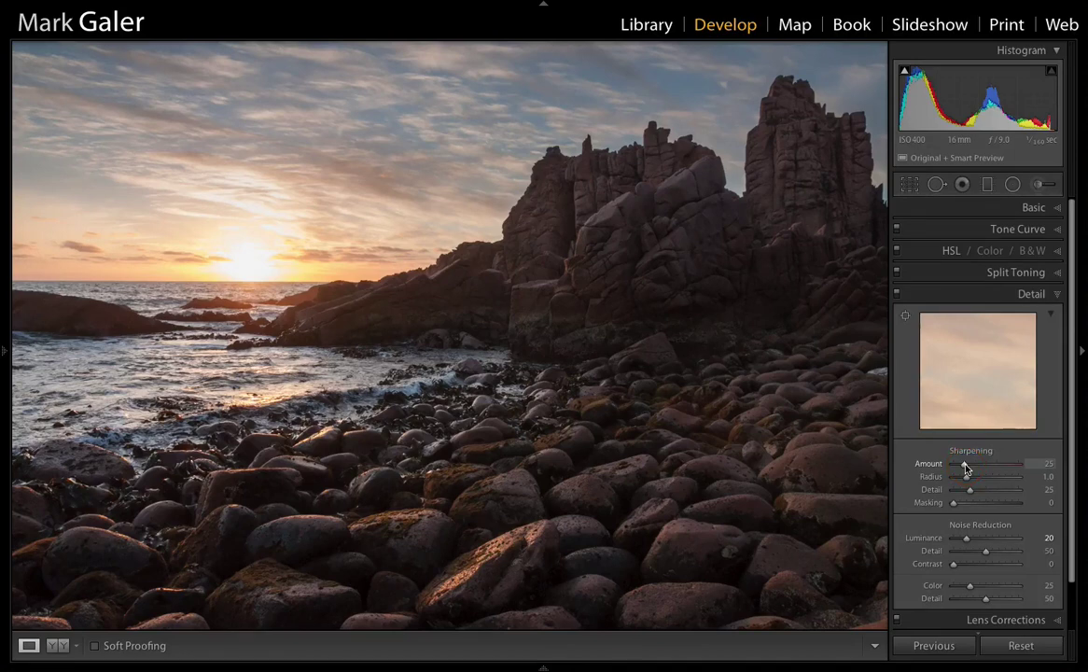
{"action": "left_click", "coordinate": [953, 503], "text": "alt"}
{"action": "left_click_drag", "start_coordinate": [953, 505], "coordinate": [988, 508]}
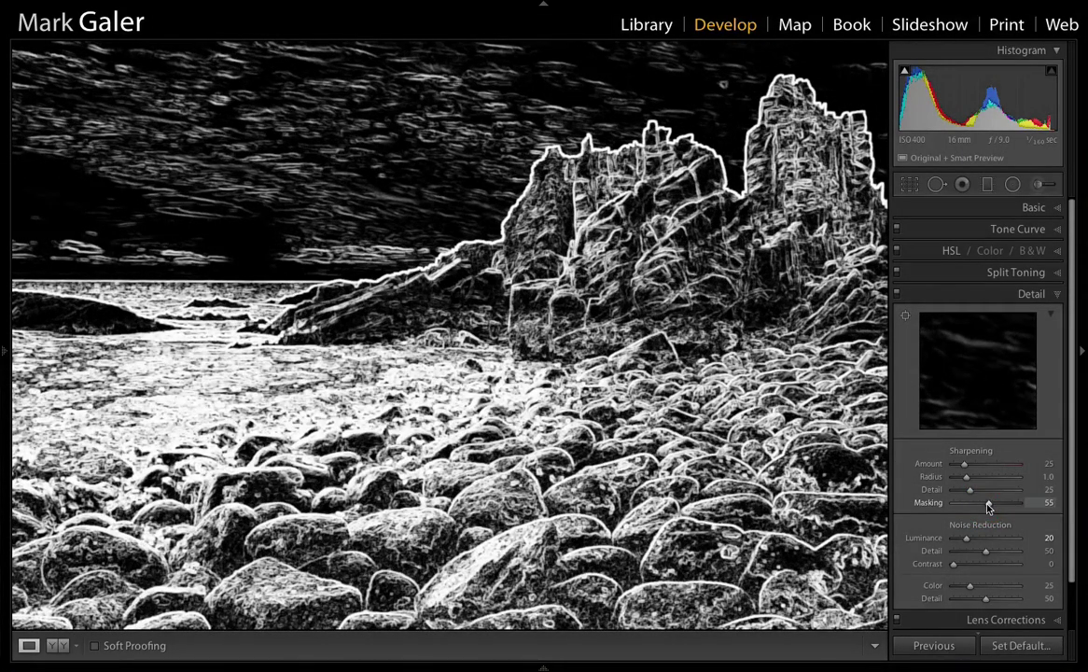
{"action": "left_click_drag", "start_coordinate": [988, 508], "coordinate": [988, 508]}
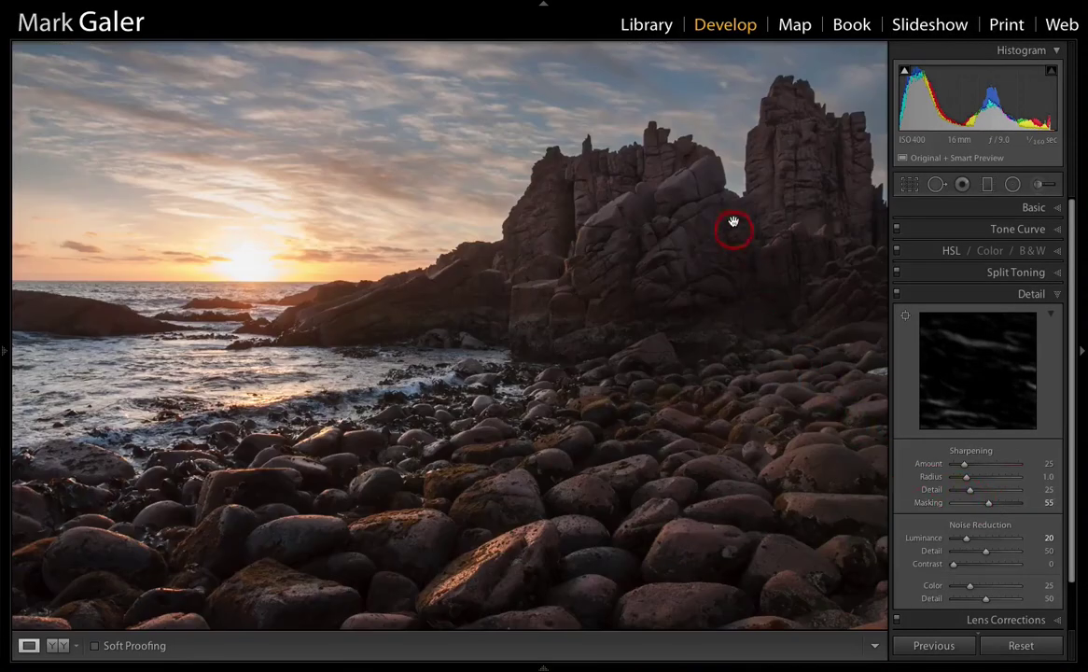
{"action": "left_click", "coordinate": [711, 123]}
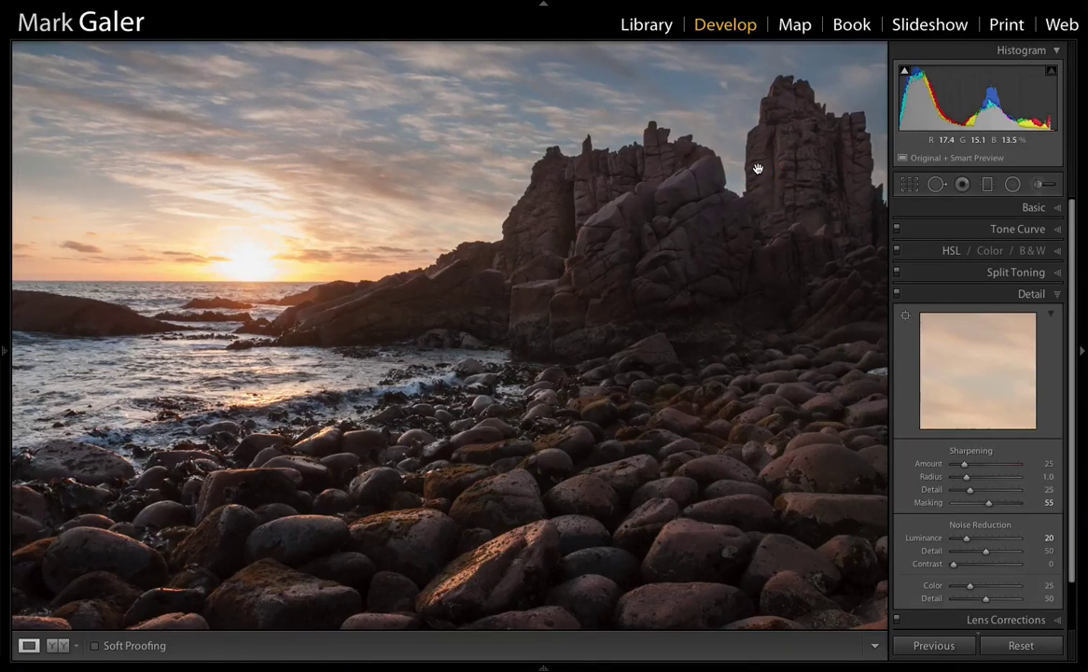
Return to the basic tone adjustments and raise the photo's Contrast to +35
{"action": "left_click", "coordinate": [932, 214]}
{"action": "left_click", "coordinate": [835, 294]}
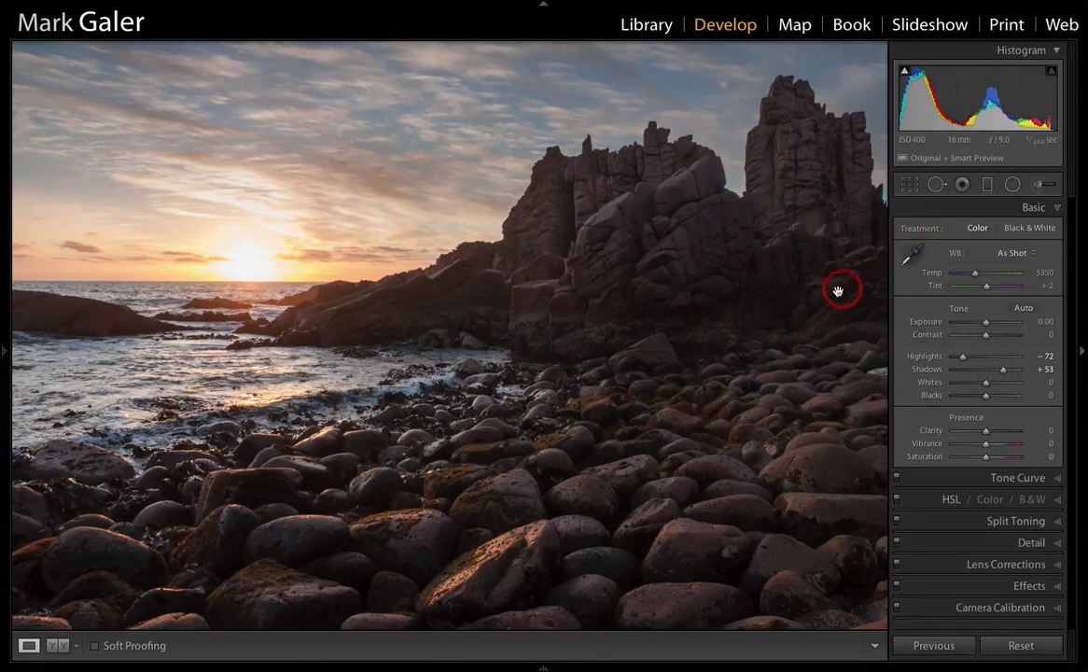
{"action": "left_click_drag", "start_coordinate": [967, 326], "coordinate": [998, 340]}
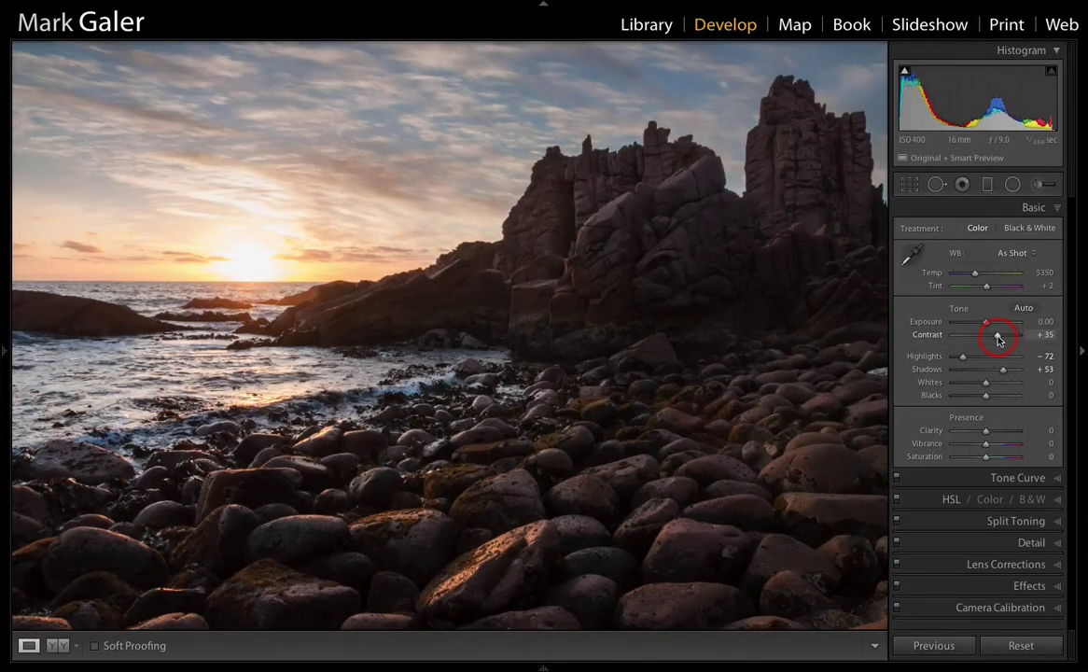
Raise the coastal photo's Clarity to +25 and rebalance its tones with Shadows at +71 and Highlights at −84
{"action": "left_click_drag", "start_coordinate": [987, 432], "coordinate": [994, 432]}
{"action": "left_click", "coordinate": [983, 322]}
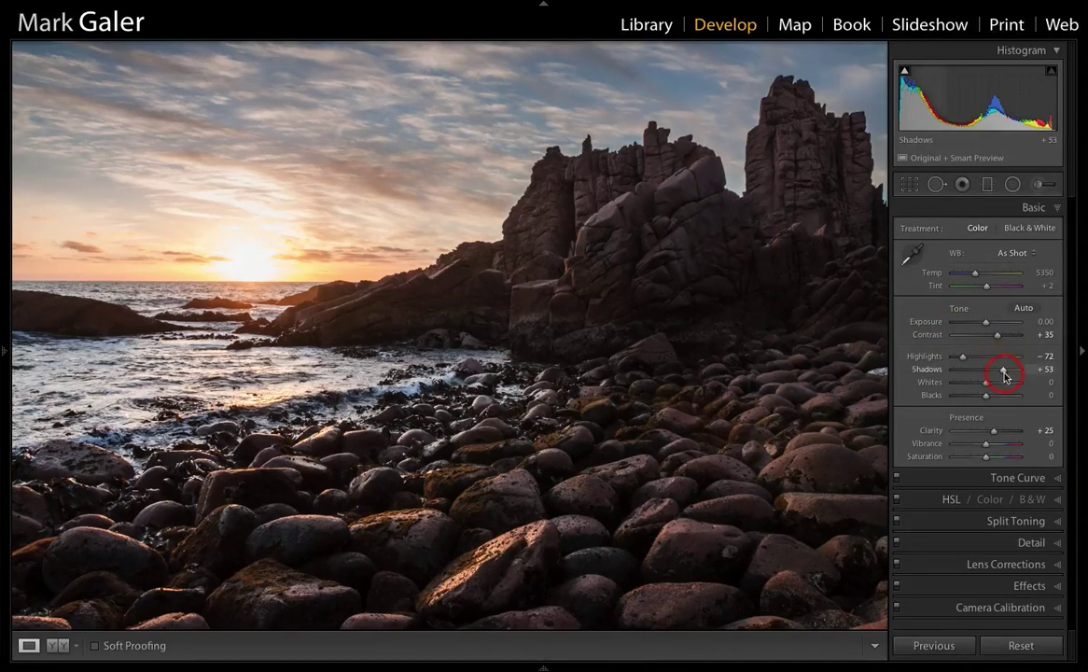
{"action": "left_click_drag", "start_coordinate": [1004, 375], "coordinate": [1004, 371]}
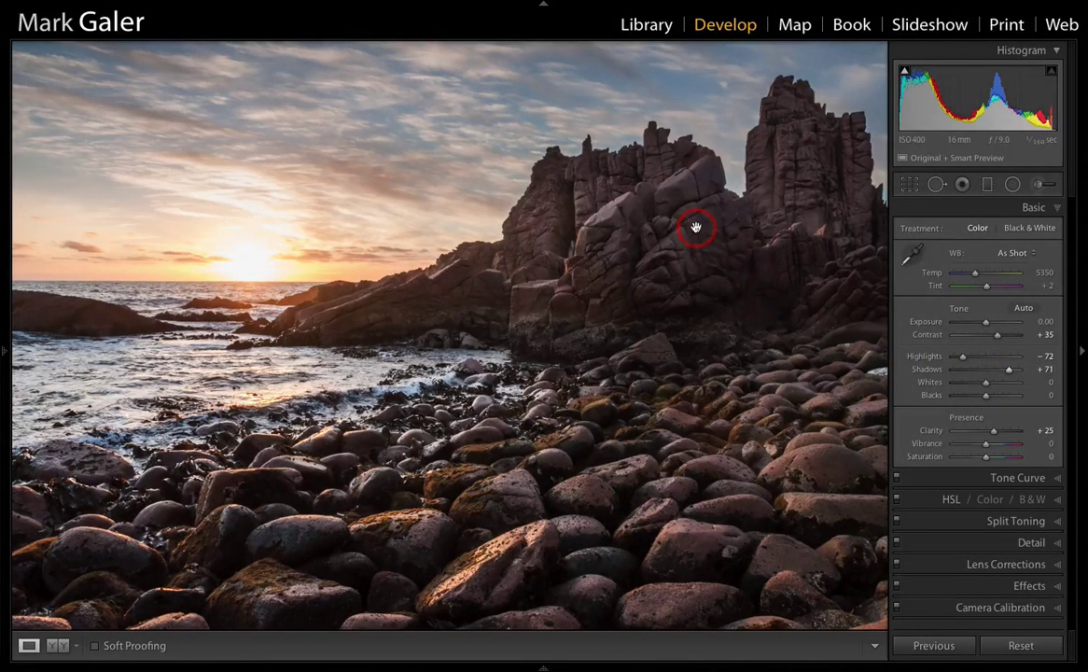
{"action": "left_click_drag", "start_coordinate": [964, 362], "coordinate": [960, 362]}
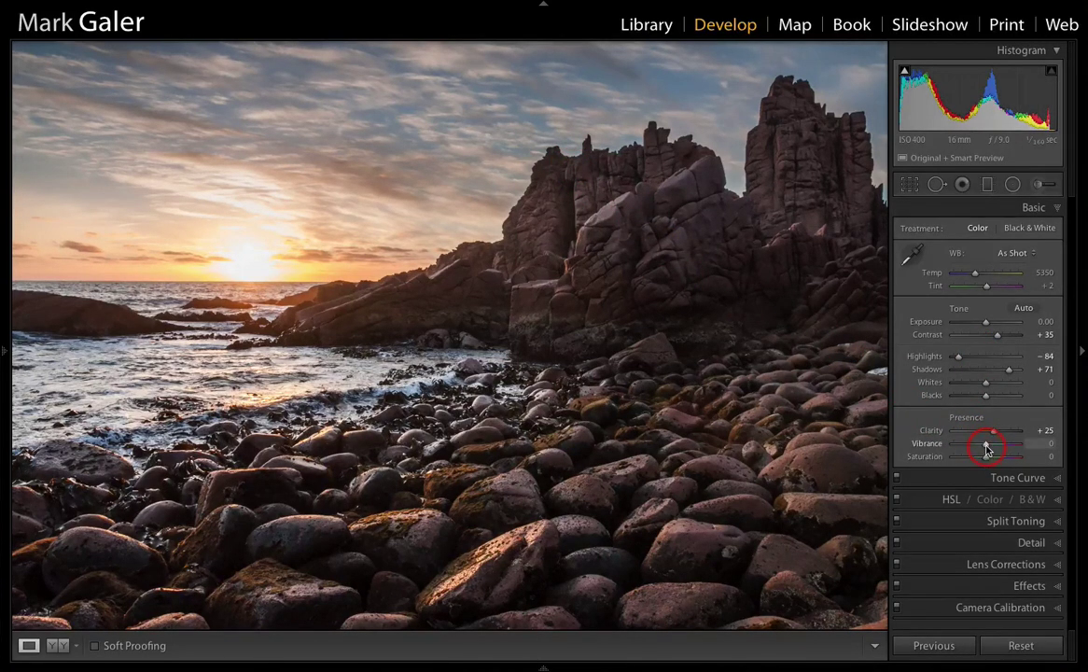
Set the coastal photo's Vibrance to +46 and brighten the Whites to +43
{"action": "left_click_drag", "start_coordinate": [986, 449], "coordinate": [1000, 449]}
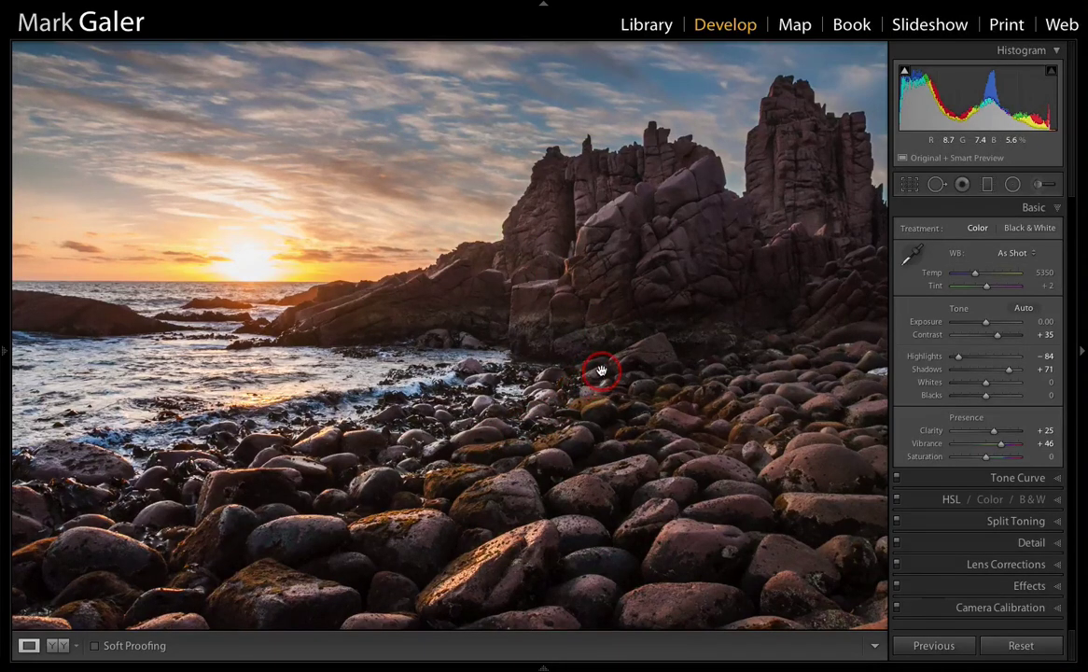
{"action": "left_click_drag", "start_coordinate": [602, 371], "coordinate": [985, 386]}
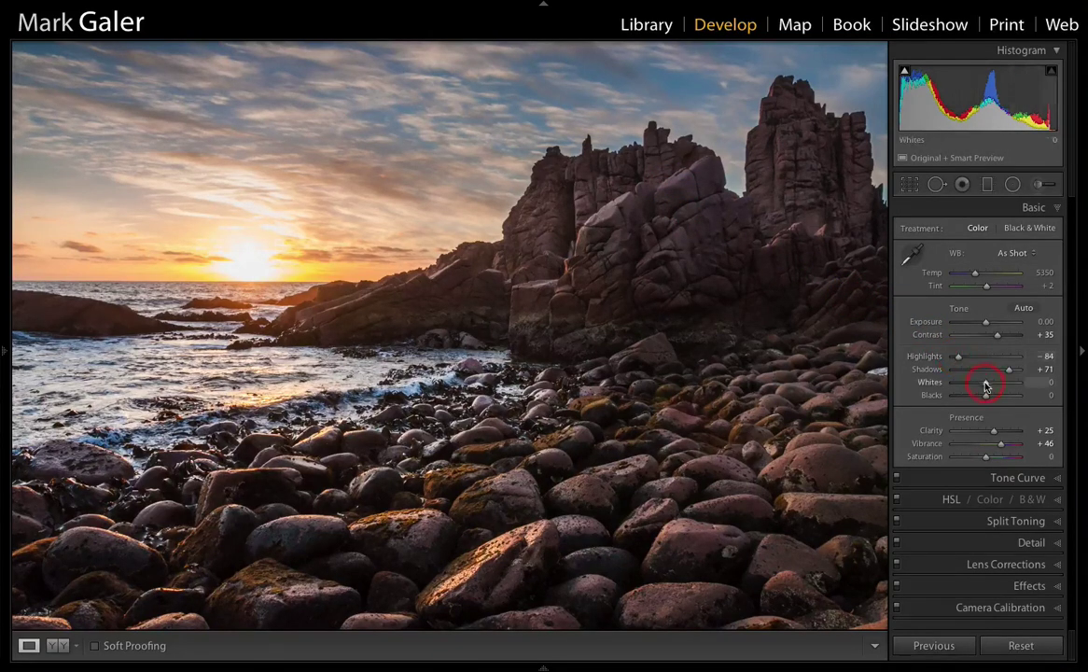
{"action": "left_click", "coordinate": [987, 387]}
{"action": "left_click_drag", "start_coordinate": [986, 387], "coordinate": [1001, 386]}
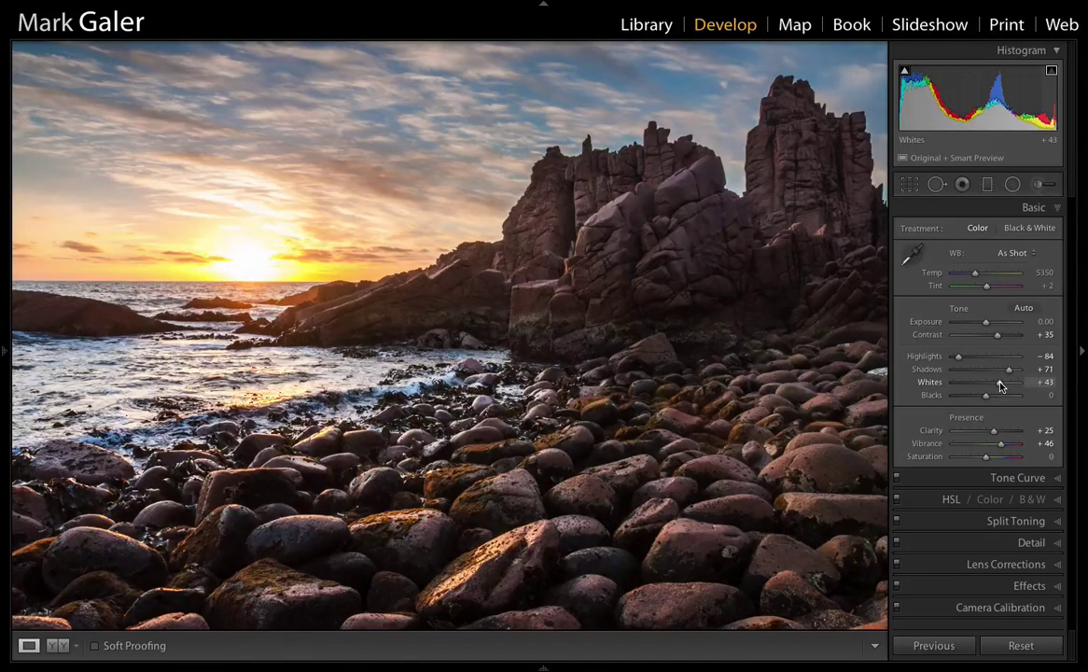
Set the Blacks to −1 while previewing the shadow clipping across the photo
{"action": "left_click", "coordinate": [905, 73]}
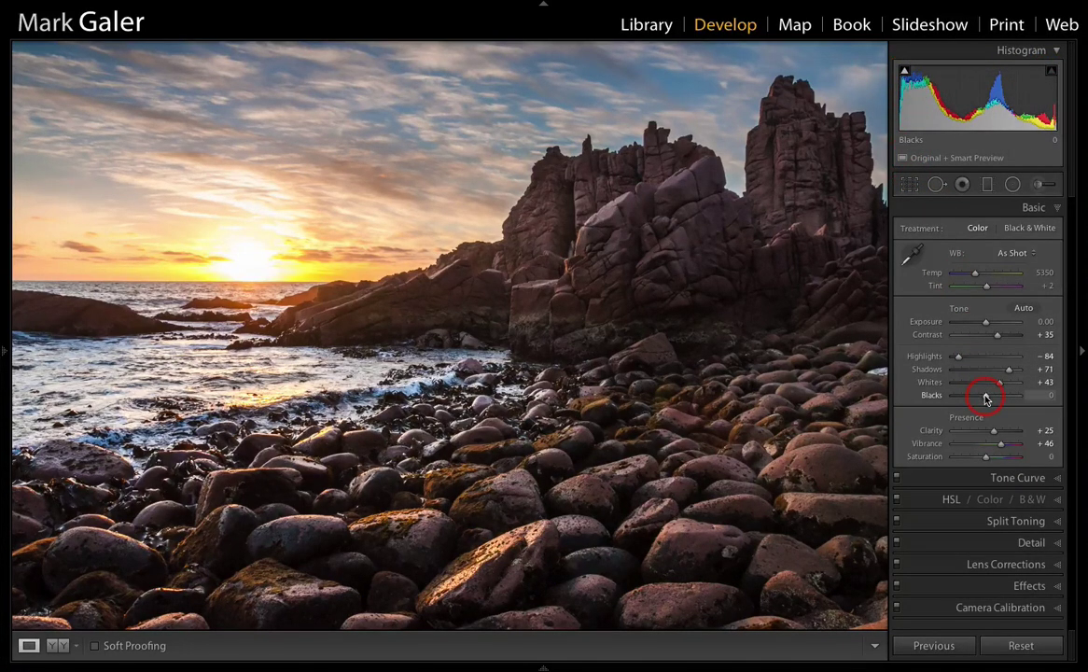
{"action": "key", "text": "alt"}
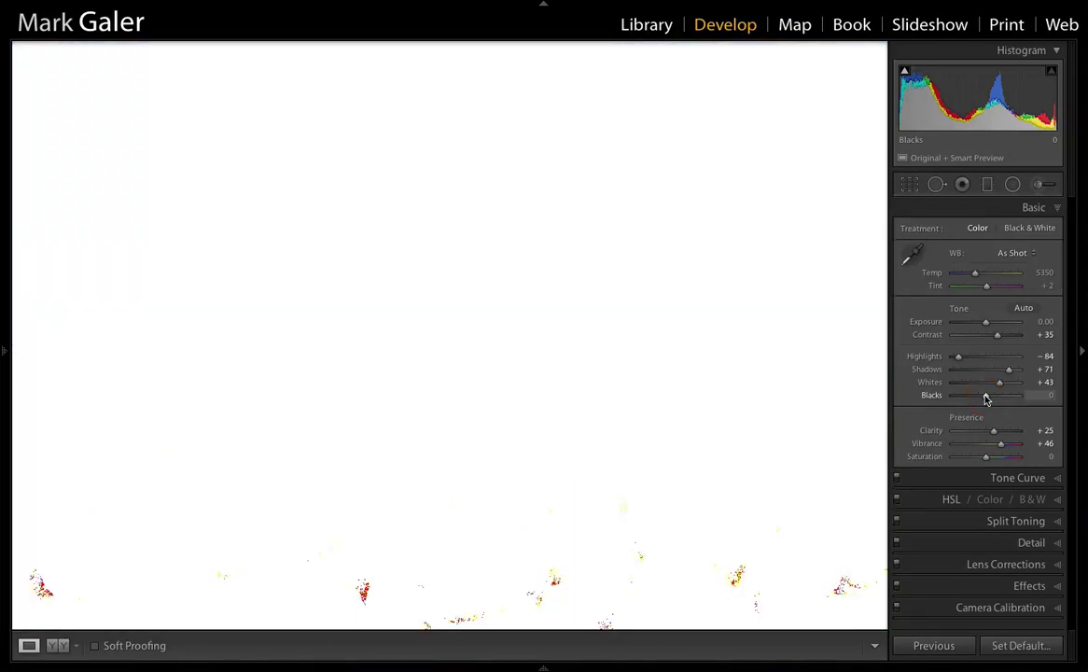
{"action": "left_click_drag", "start_coordinate": [986, 399], "coordinate": [985, 400]}
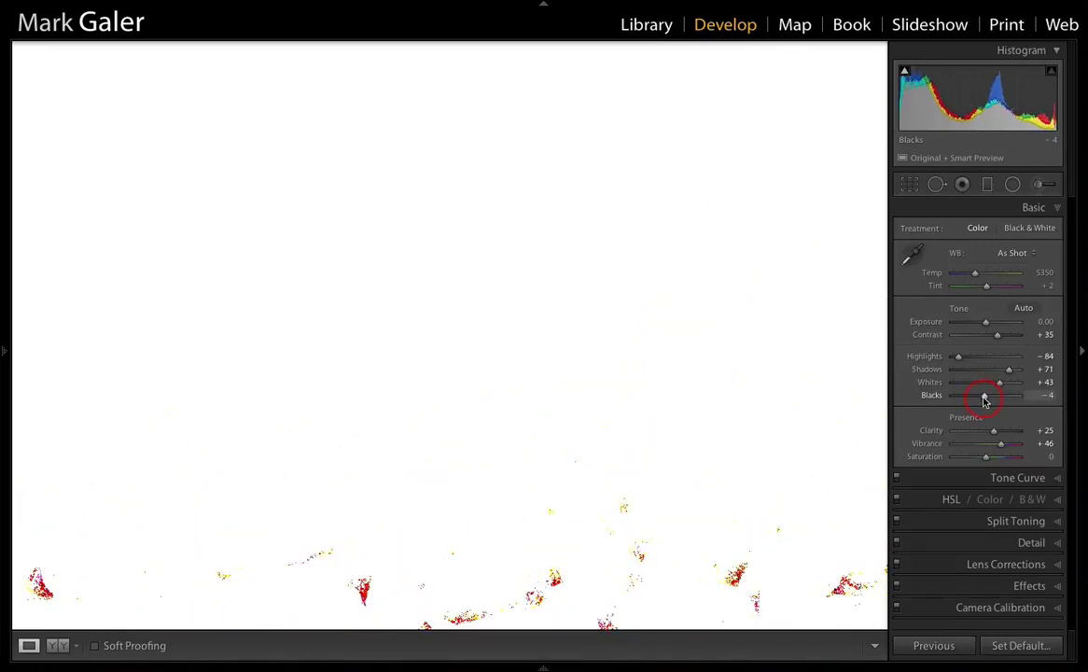
{"action": "left_click_drag", "start_coordinate": [985, 399], "coordinate": [987, 400]}
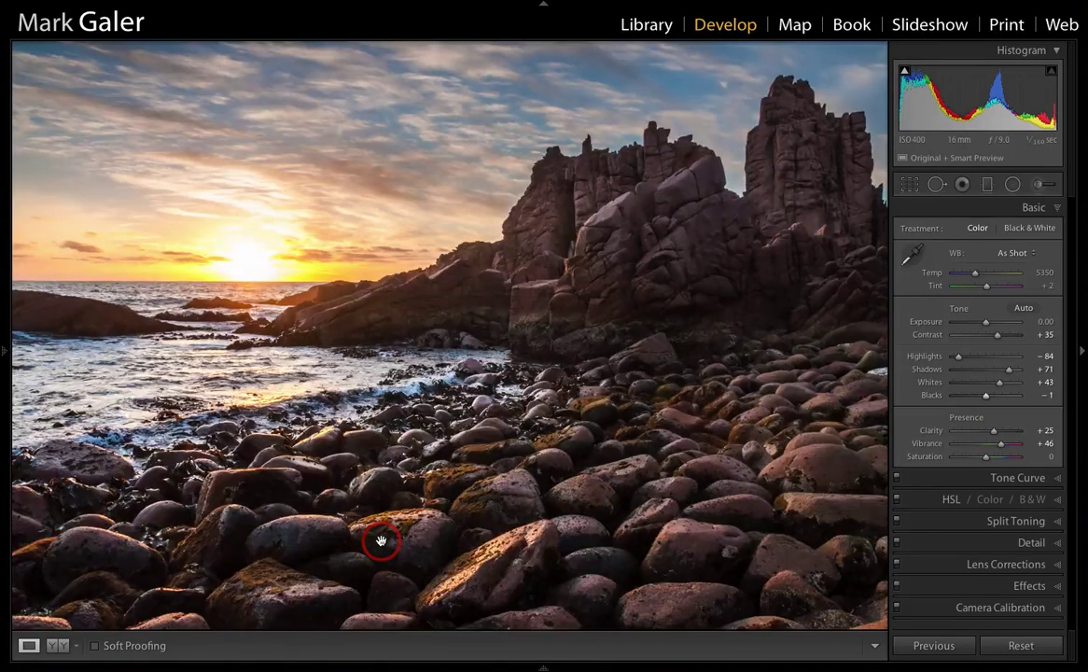
Switch to the hazy aerial desert road photo and set its Exposure to −0.95 and Contrast to +100
{"action": "left_click_drag", "start_coordinate": [981, 319], "coordinate": [986, 328]}
{"action": "left_click_drag", "start_coordinate": [953, 402], "coordinate": [954, 401]}
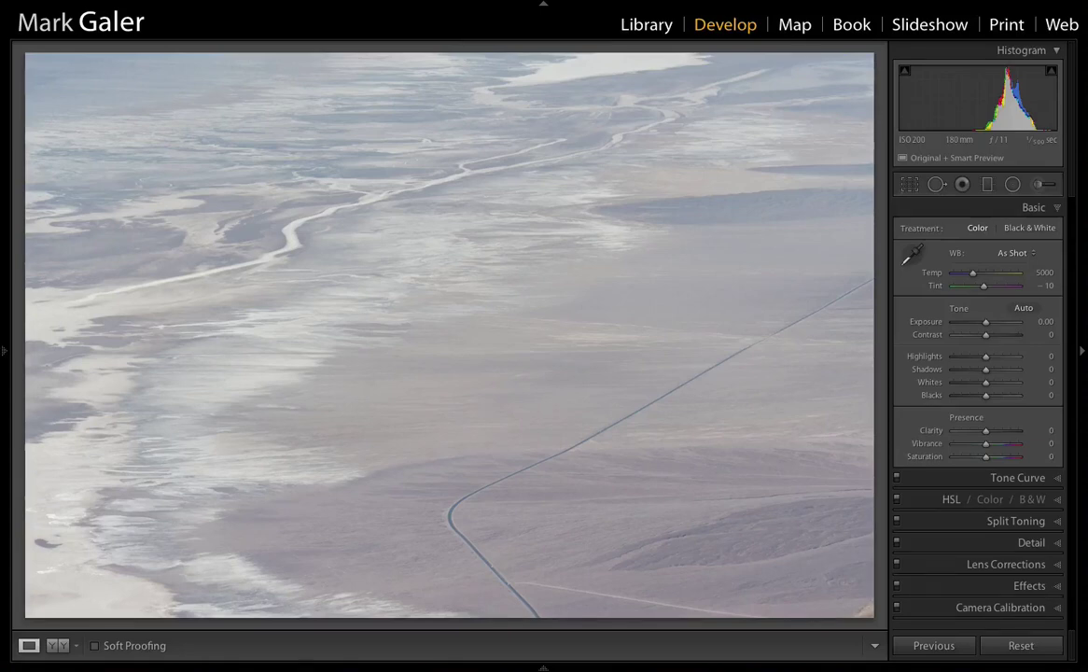
{"action": "mouse_move", "coordinate": [991, 117]}
{"action": "left_click_drag", "start_coordinate": [989, 325], "coordinate": [981, 327]}
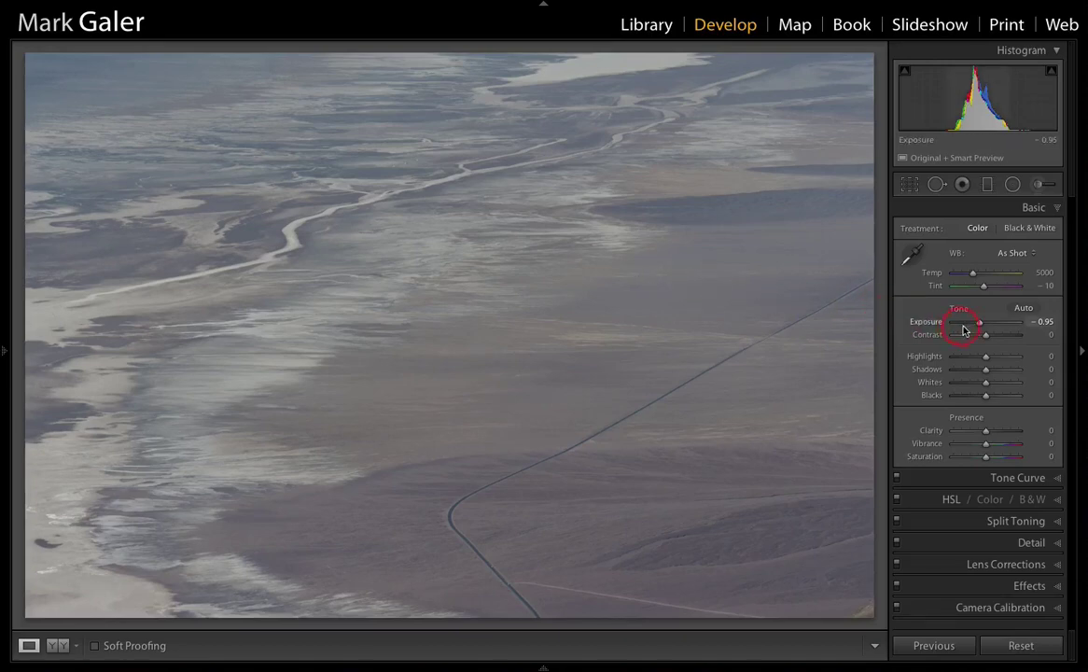
{"action": "left_click_drag", "start_coordinate": [985, 339], "coordinate": [1023, 338]}
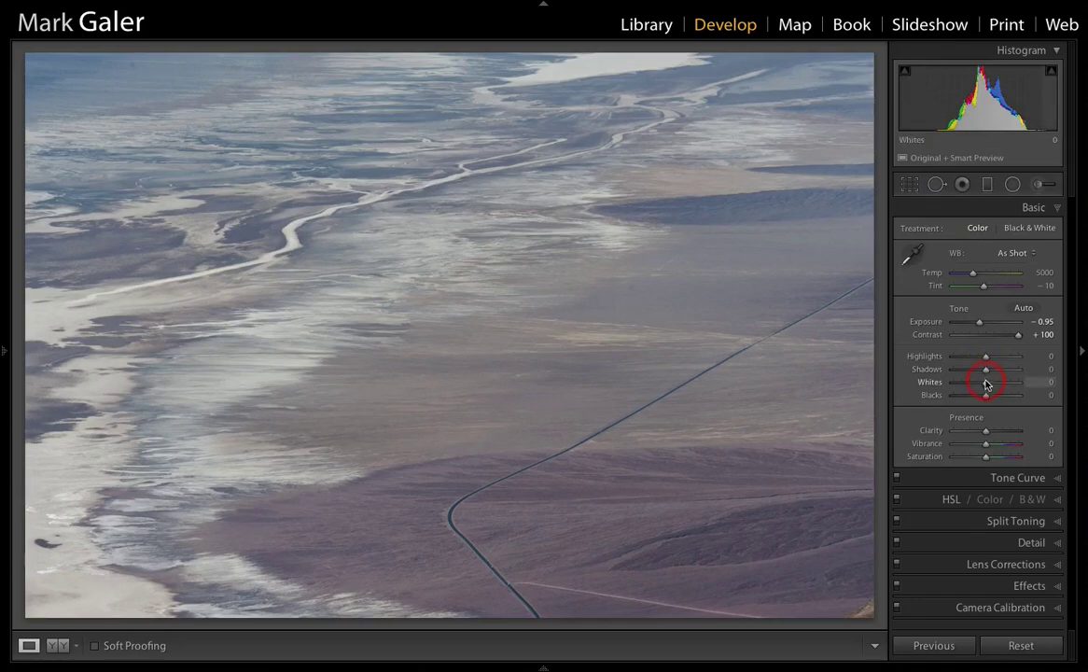
Try Whites at +76 with the highlight clipping warning, and reduce Whites to +63
{"action": "left_click_drag", "start_coordinate": [986, 385], "coordinate": [1012, 389]}
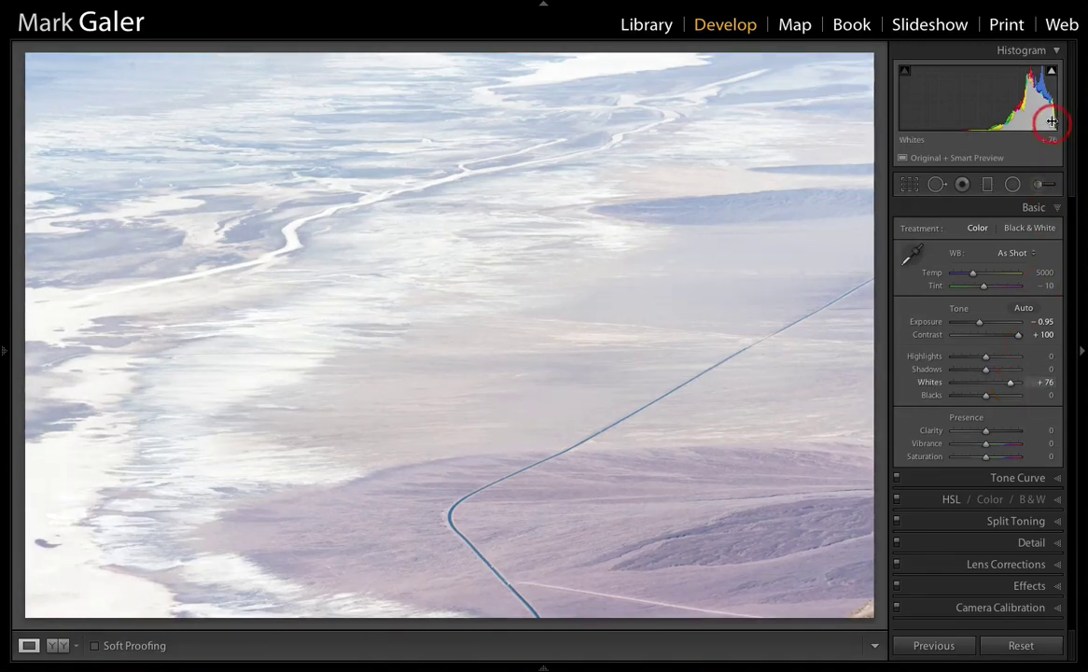
{"action": "left_click", "coordinate": [1051, 73]}
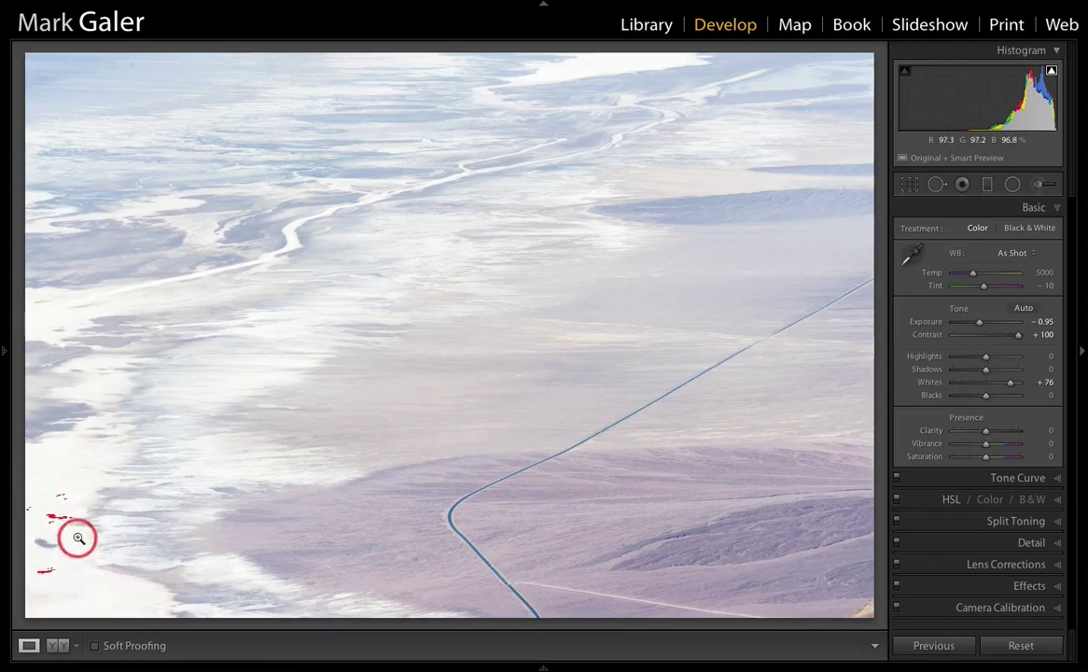
{"action": "left_click_drag", "start_coordinate": [1025, 378], "coordinate": [1012, 388]}
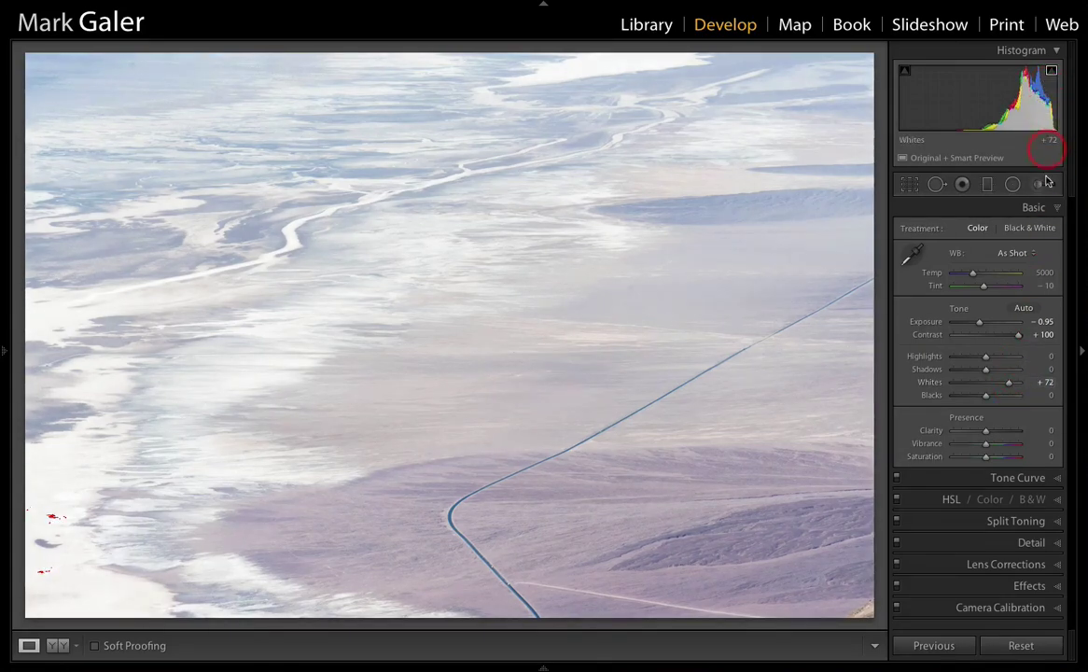
{"action": "left_click_drag", "start_coordinate": [1009, 384], "coordinate": [1006, 386]}
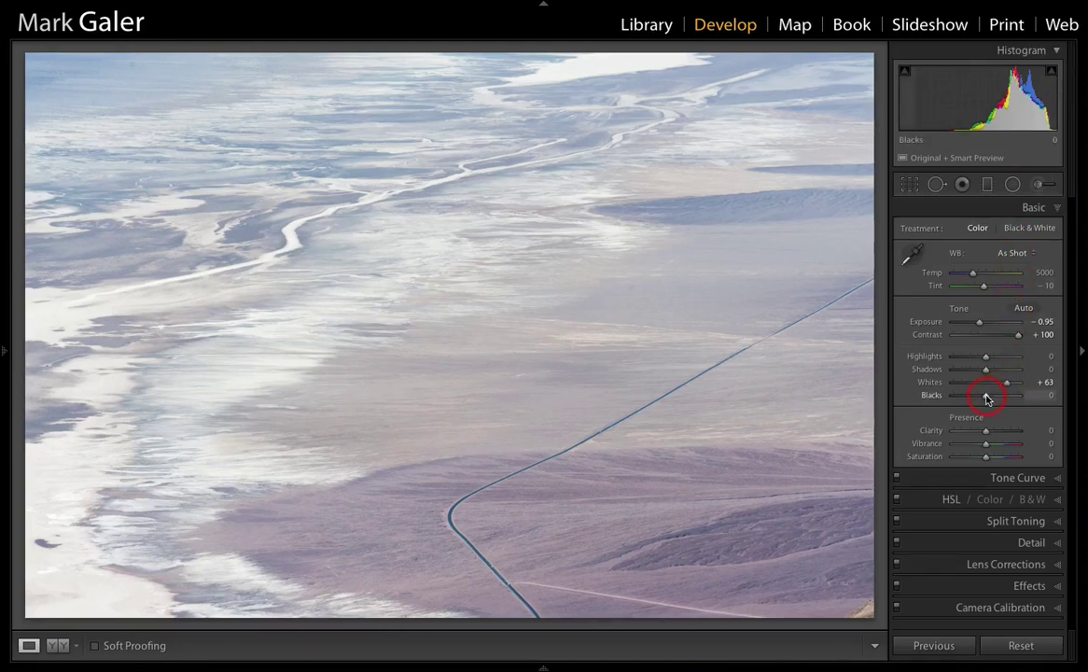
Deepen the desert photo's Blacks to −72 and warm the white balance to a Temp of 5200
{"action": "left_click_drag", "start_coordinate": [986, 398], "coordinate": [965, 399]}
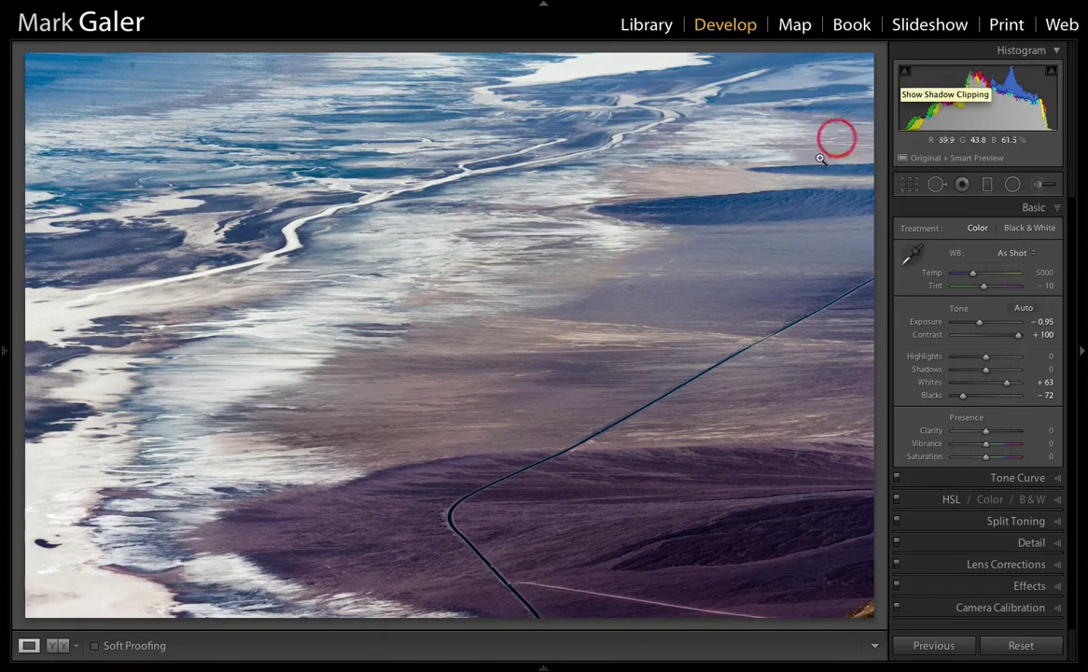
{"action": "left_click", "coordinate": [1043, 273]}
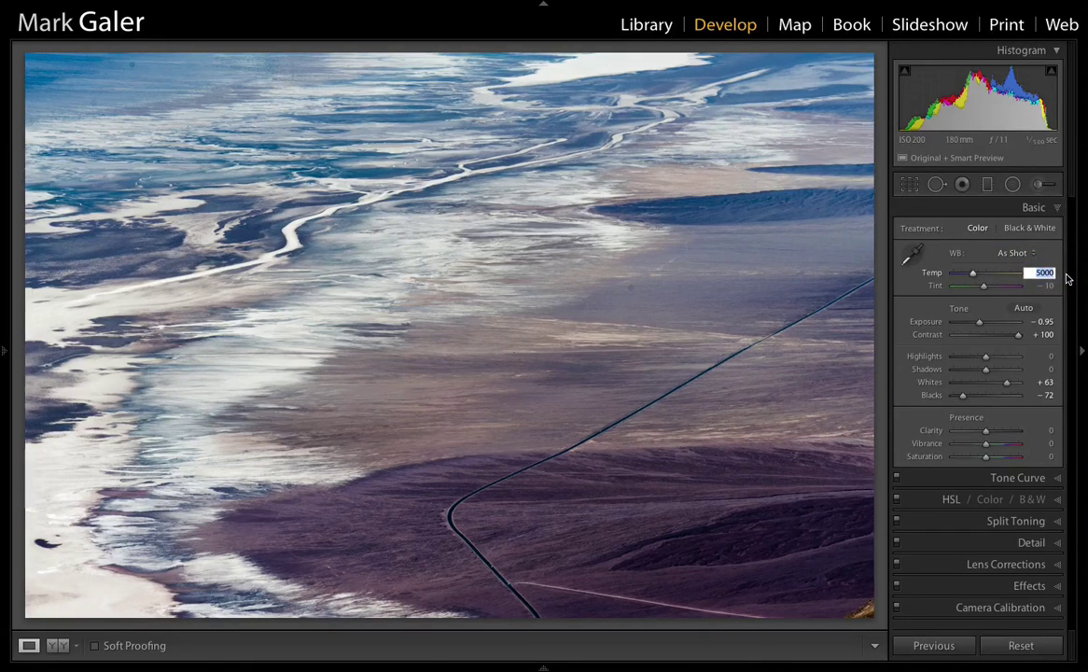
{"action": "type", "text": "5200"}
{"action": "key", "text": "Return"}
{"action": "left_click", "coordinate": [1035, 272]}
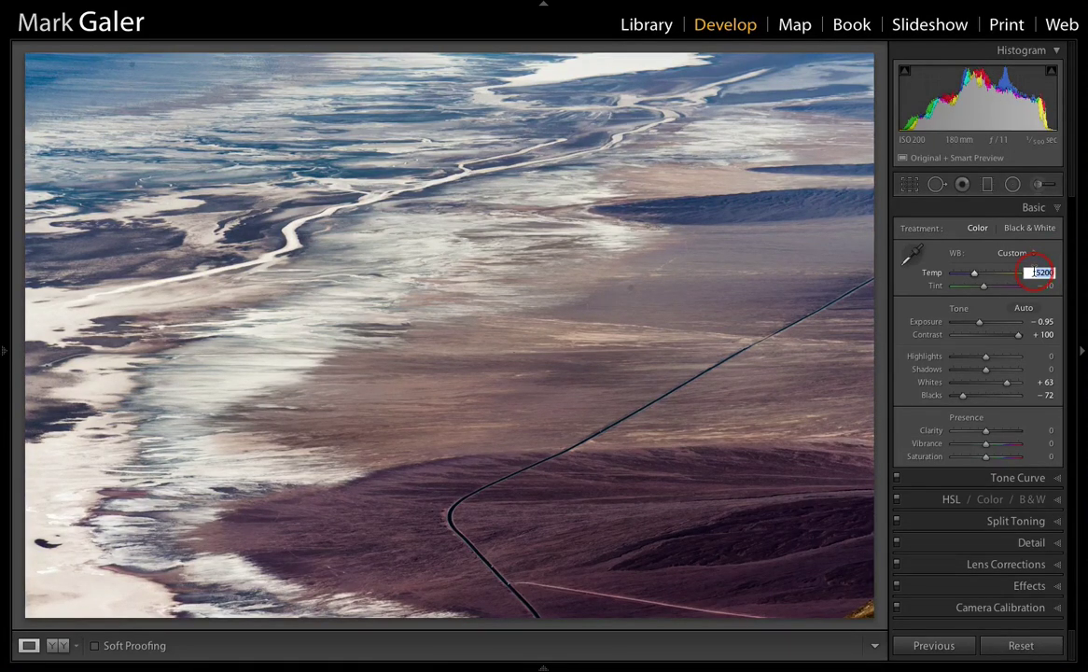
Boost the desert photo's Clarity to +100 and Vibrance to +92, and ease the Blacks to −64
{"action": "left_click_drag", "start_coordinate": [1035, 271], "coordinate": [1016, 447]}
{"action": "left_click_drag", "start_coordinate": [954, 385], "coordinate": [954, 385]}
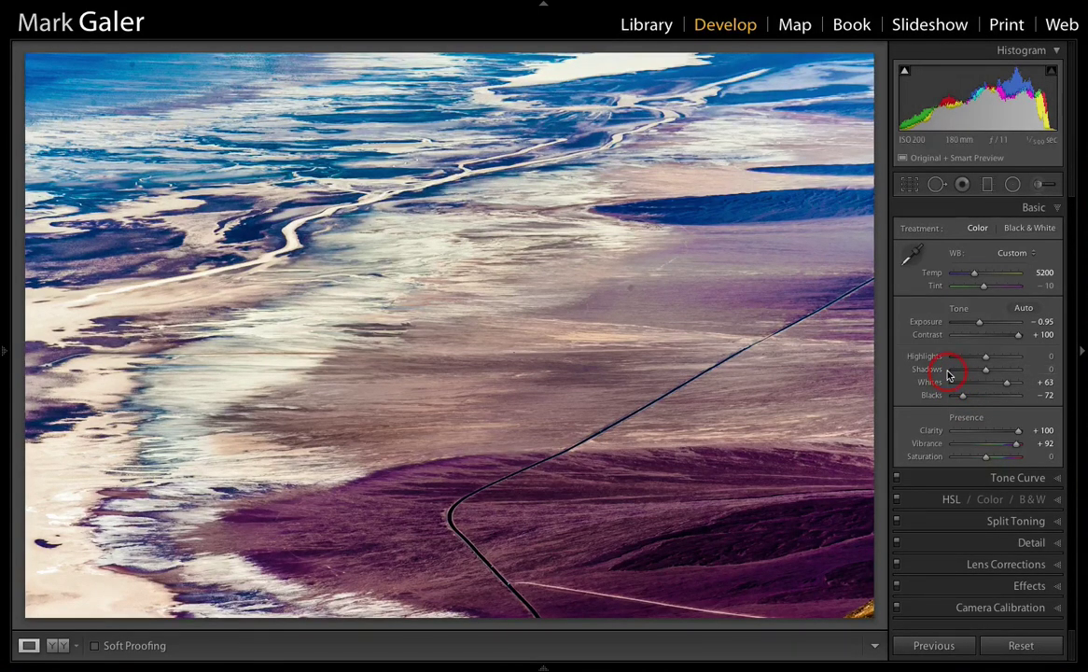
{"action": "left_click", "coordinate": [1018, 336]}
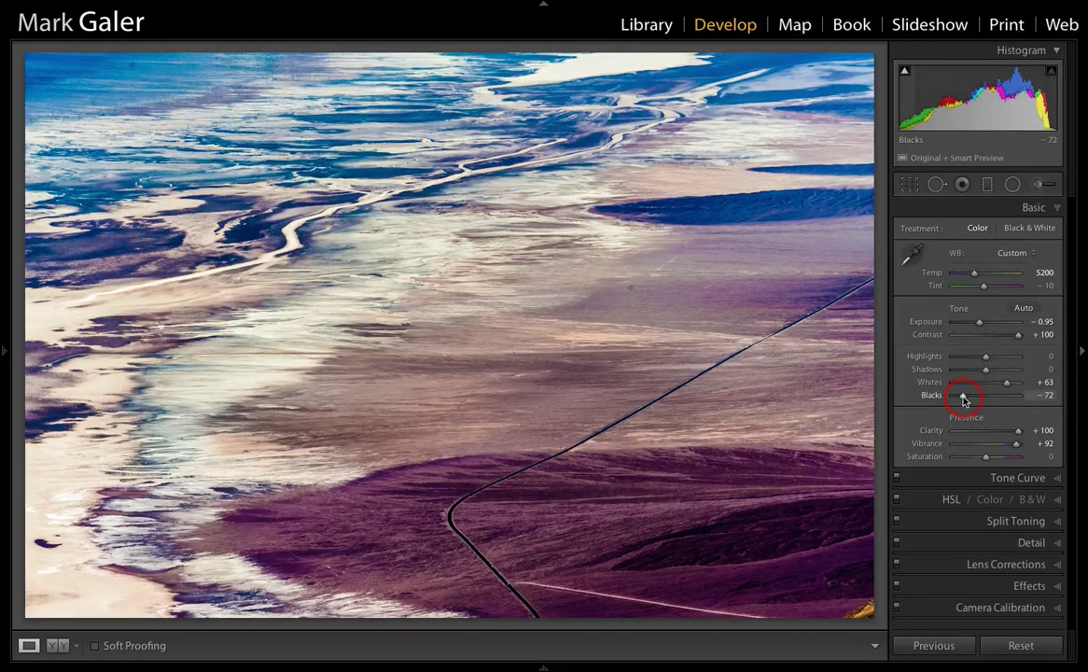
{"action": "left_click_drag", "start_coordinate": [964, 399], "coordinate": [967, 399]}
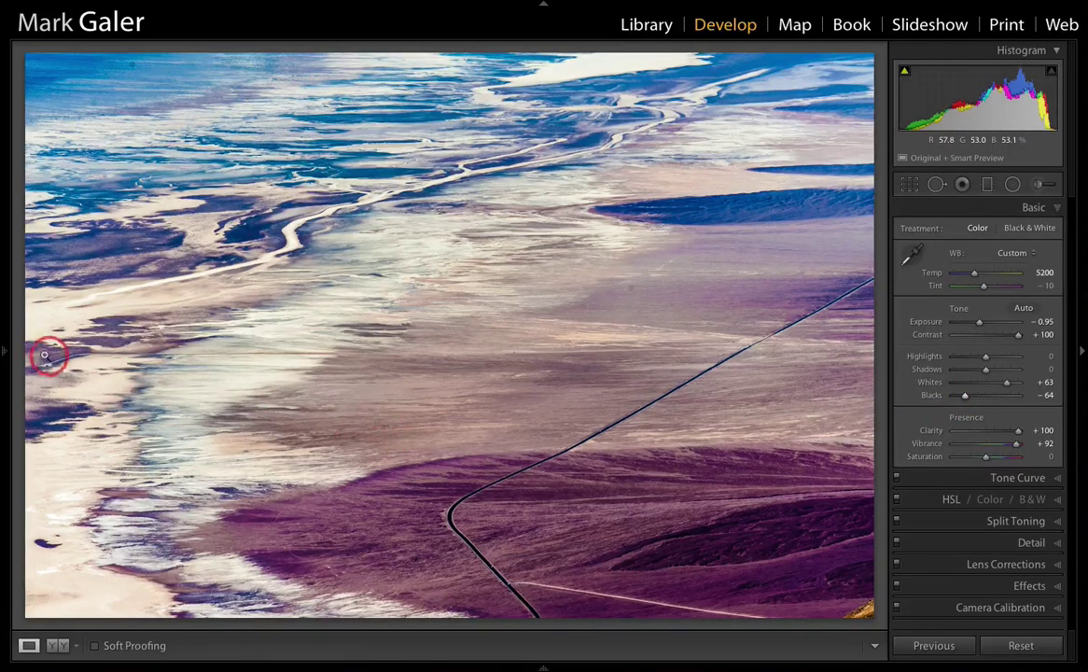
Apply the ESP Extreme HSL grading preset, and compare with the unedited photo by resetting all settings and undoing that reset
{"action": "mouse_move", "coordinate": [2, 353]}
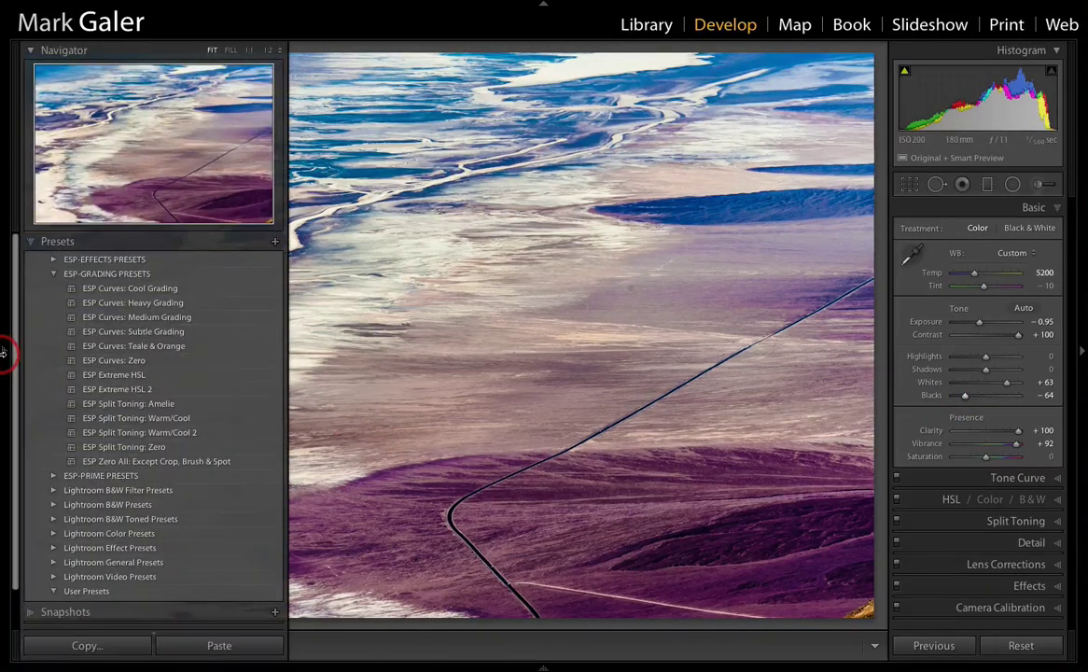
{"action": "left_click", "coordinate": [110, 377]}
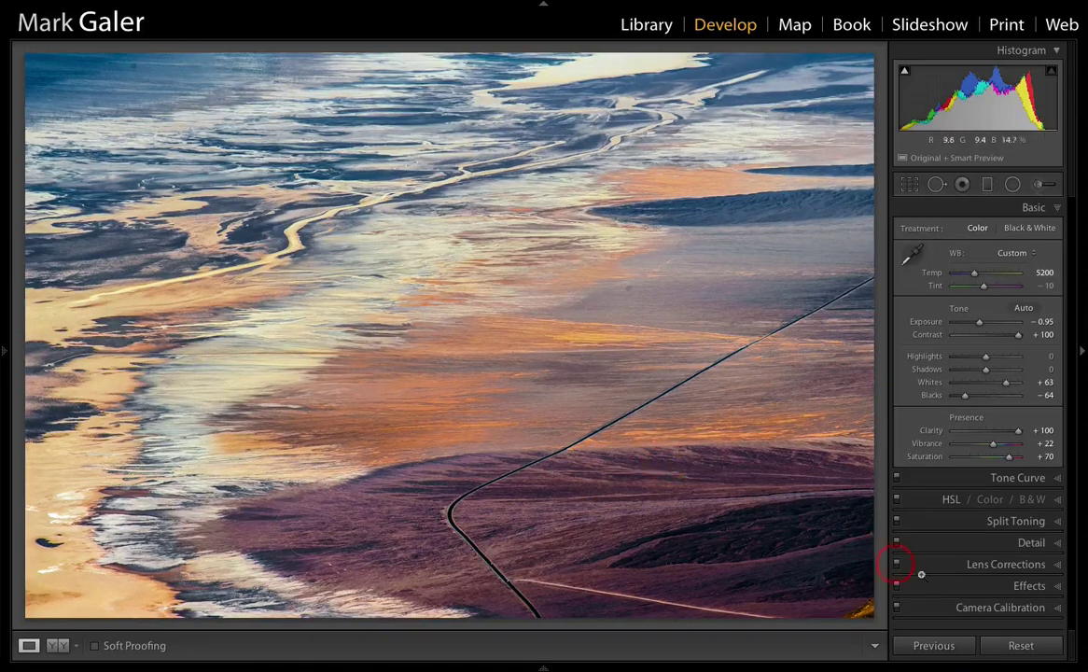
{"action": "left_click", "coordinate": [1017, 648]}
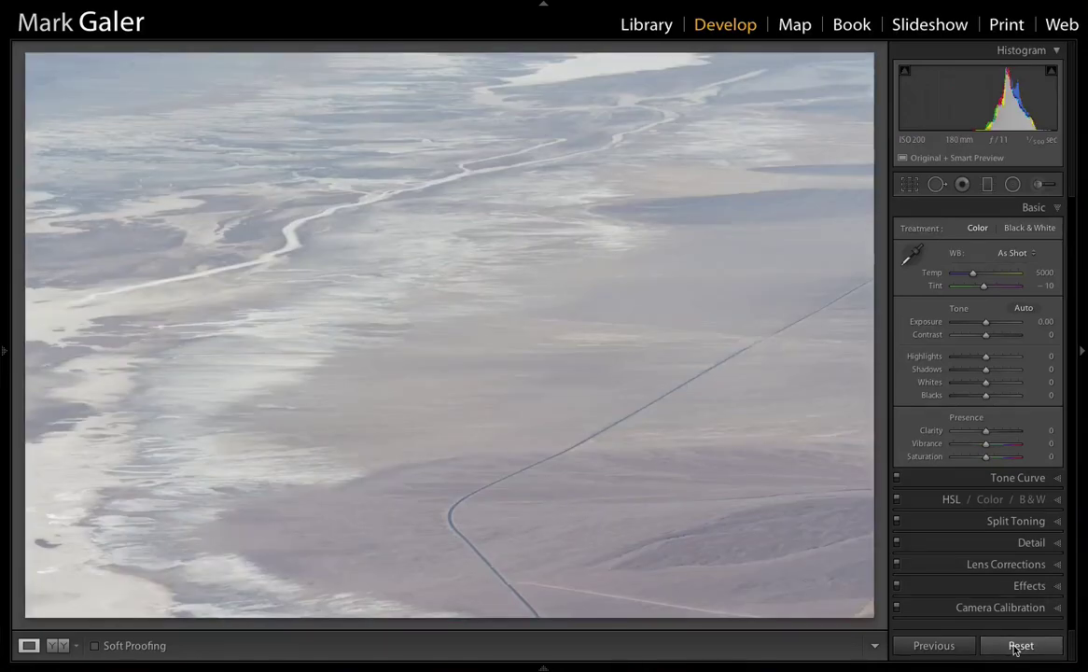
{"action": "key", "text": "ctrl+z"}
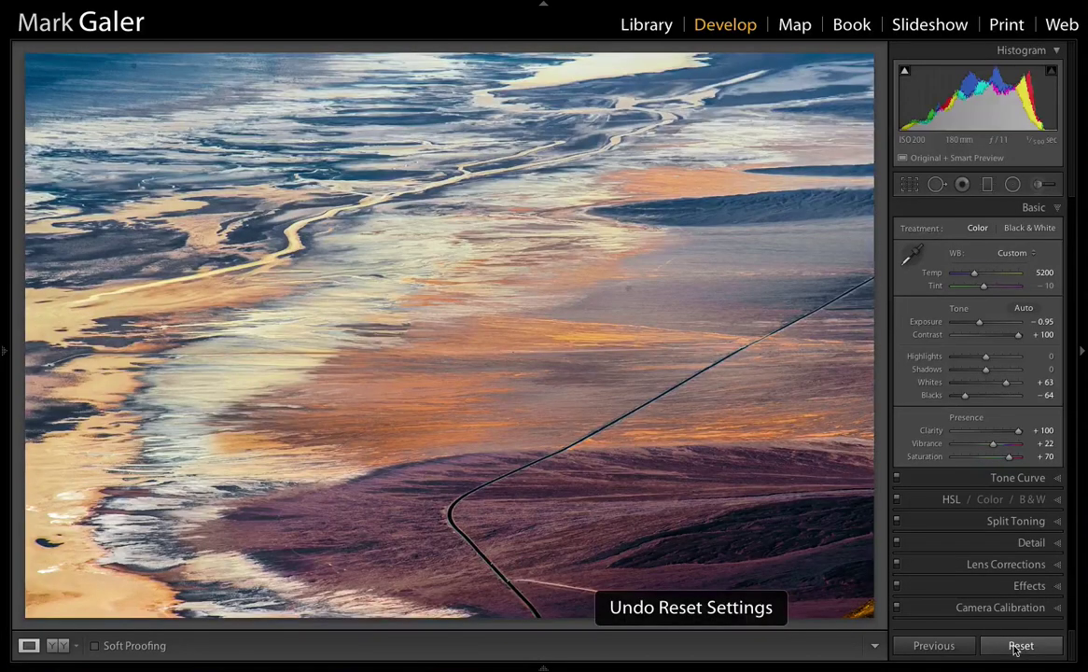